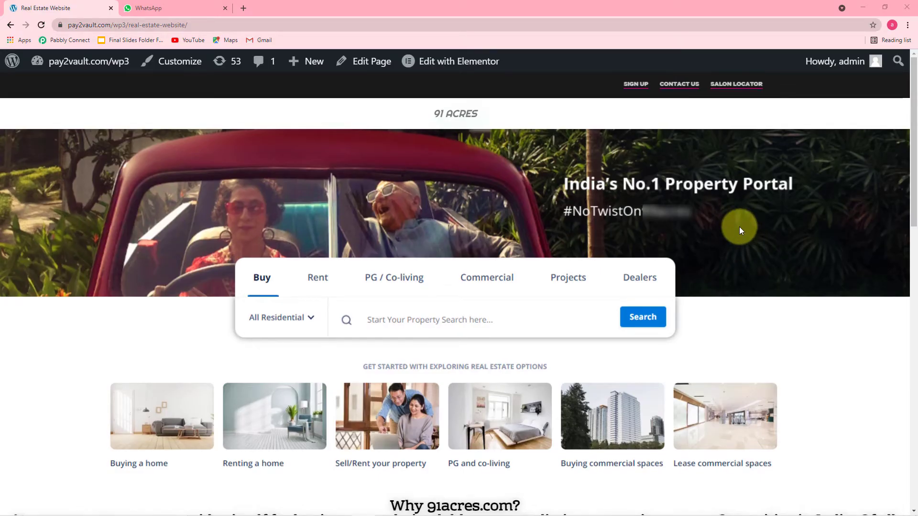
# - Look over the 91 Acres website down to its brochure request form and check the WhatsApp chat list
pyautogui.scroll(-5, 739, 231)
pyautogui.scroll(-6, 739, 227)
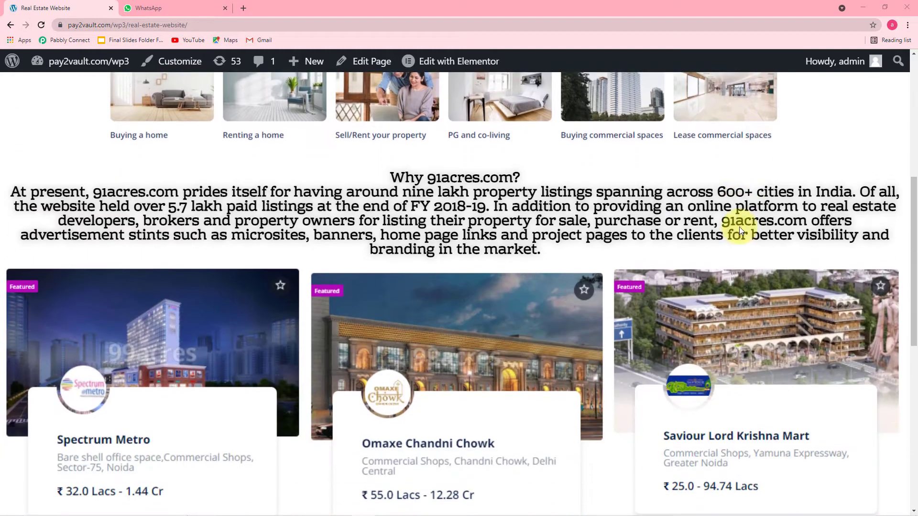
pyautogui.scroll(-5, 650, 256)
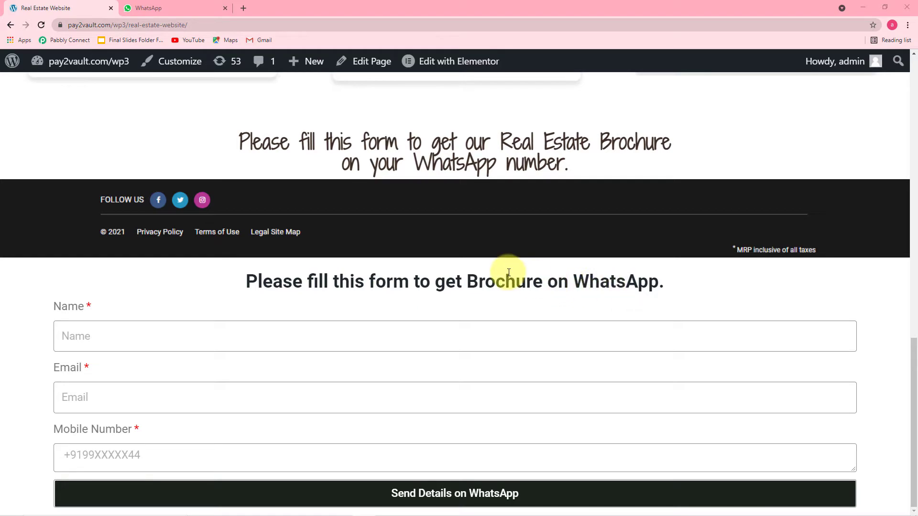
pyautogui.scroll(10, 509, 272)
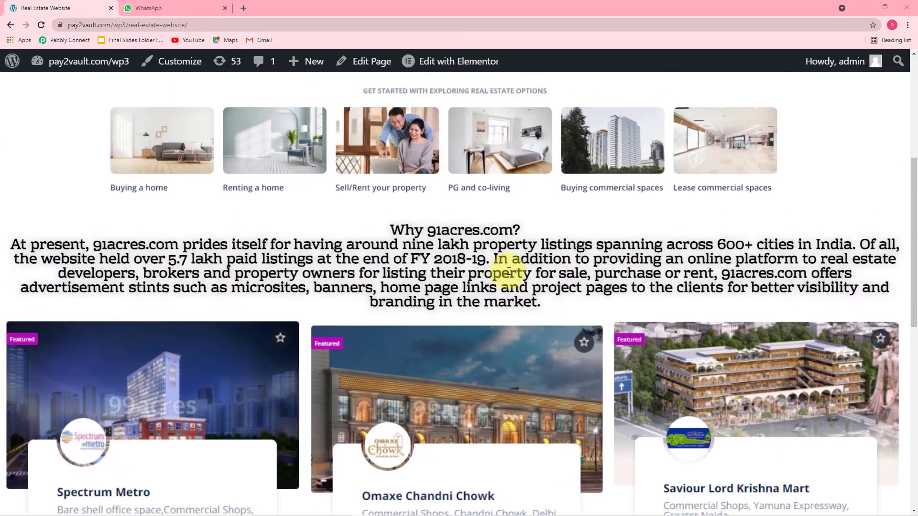
pyautogui.scroll(6, 508, 271)
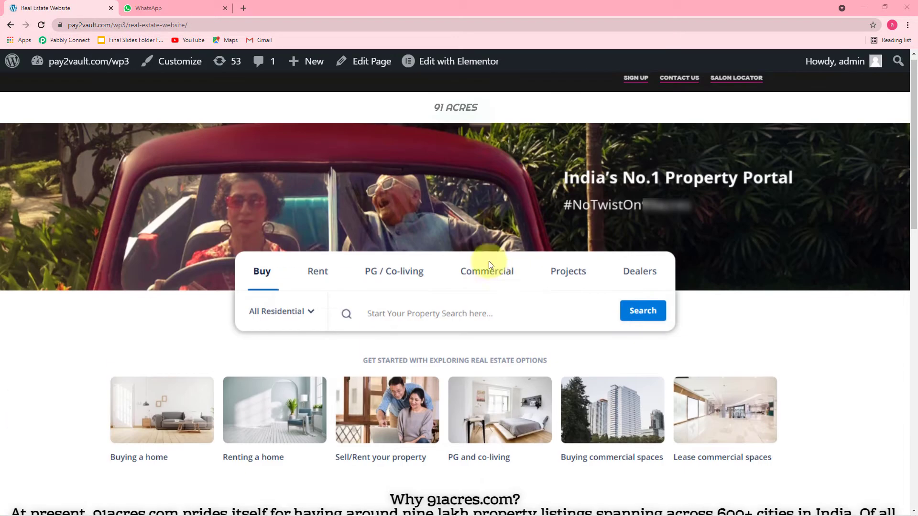
pyautogui.click(177, 8)
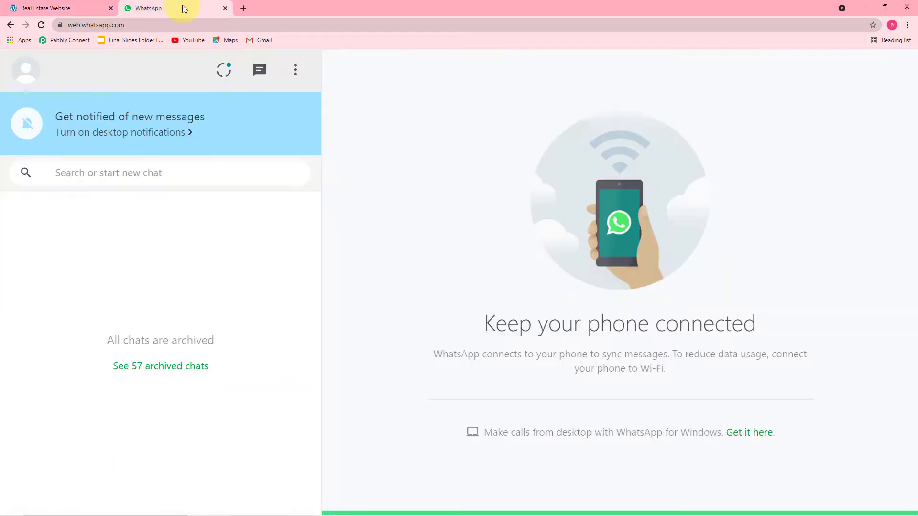
pyautogui.click(67, 8)
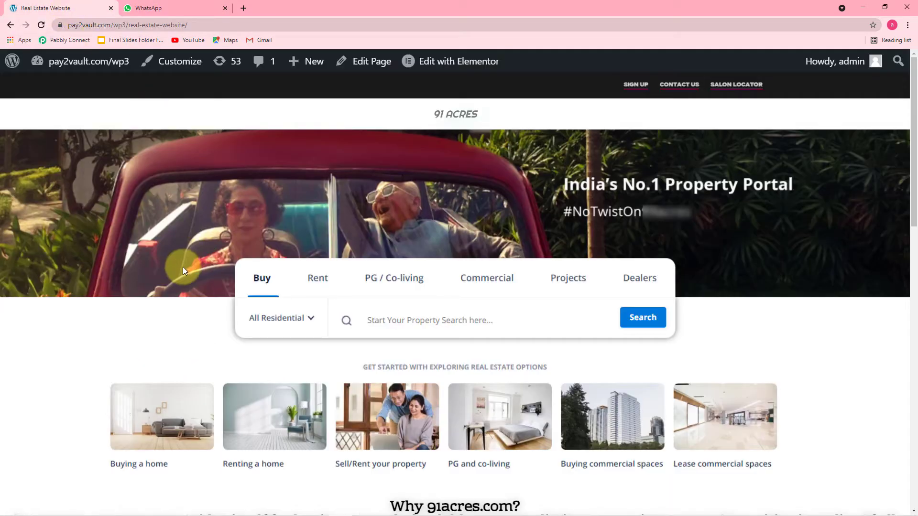
# - Fill in the brochure request form with the customer's name, email and mobile number, and send the details on WhatsApp
pyautogui.scroll(-10, 183, 266)
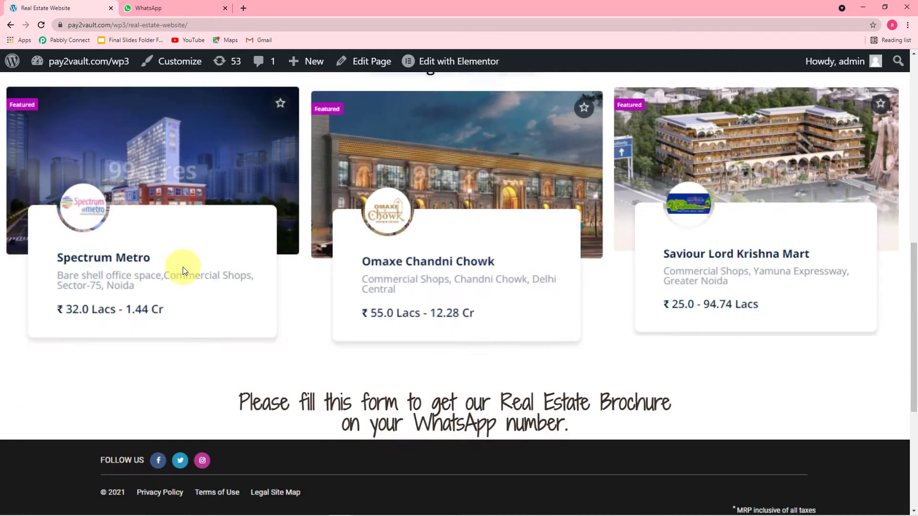
pyautogui.scroll(-2, 183, 270)
pyautogui.scroll(-3, 261, 251)
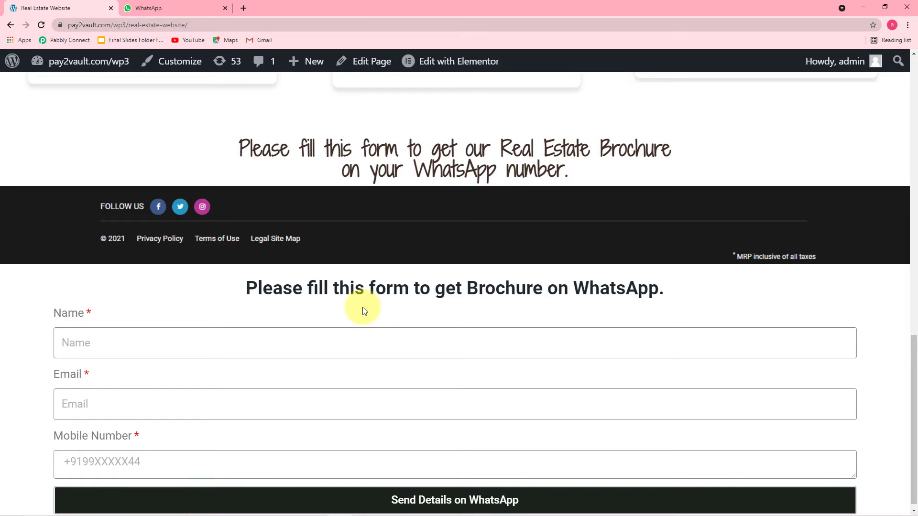
pyautogui.scroll(-1, 335, 311)
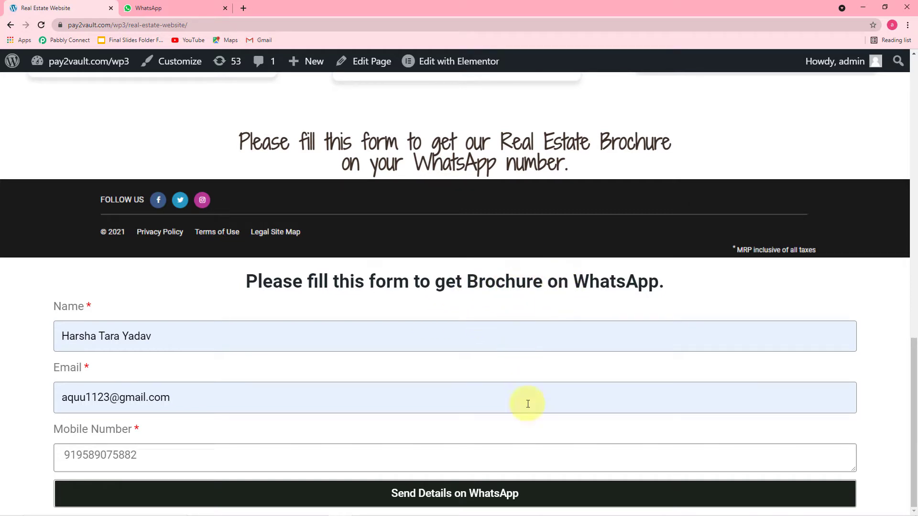
pyautogui.click(411, 495)
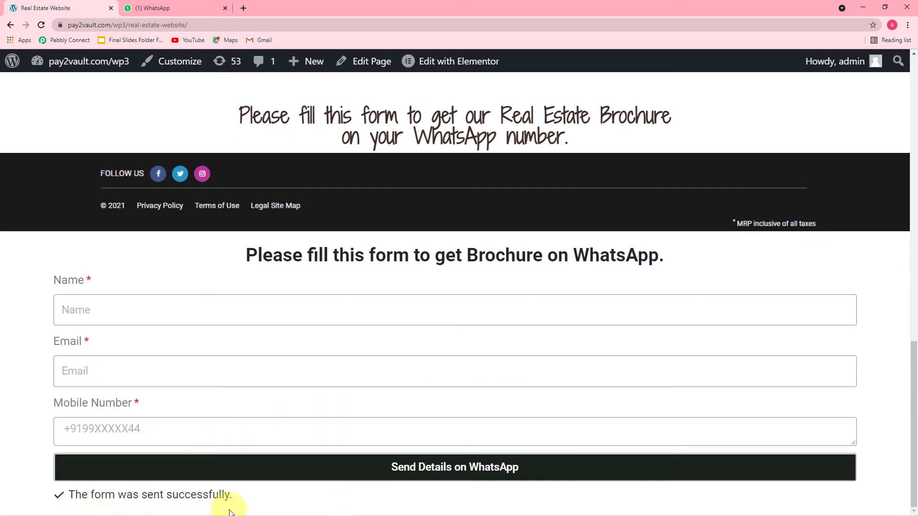
# - Open the unread WhatsApp message from the business account and read its text
pyautogui.click(178, 8)
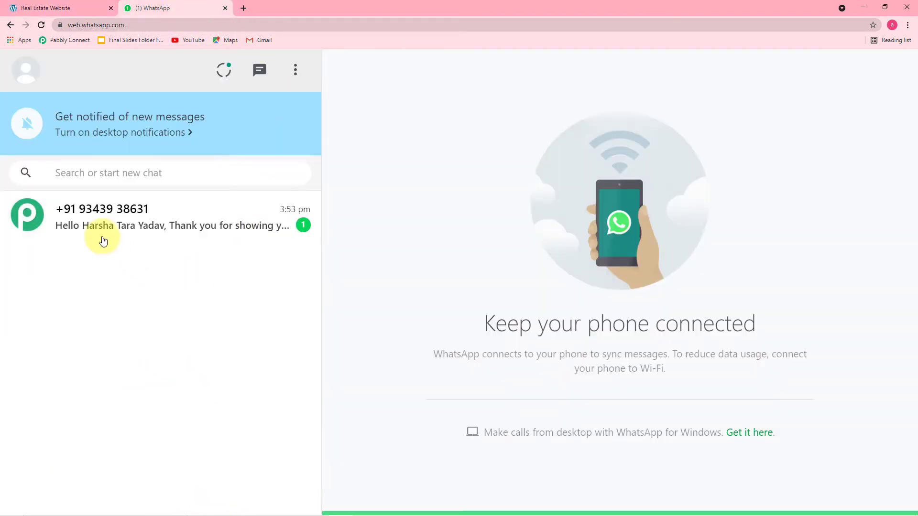
pyautogui.click(175, 230)
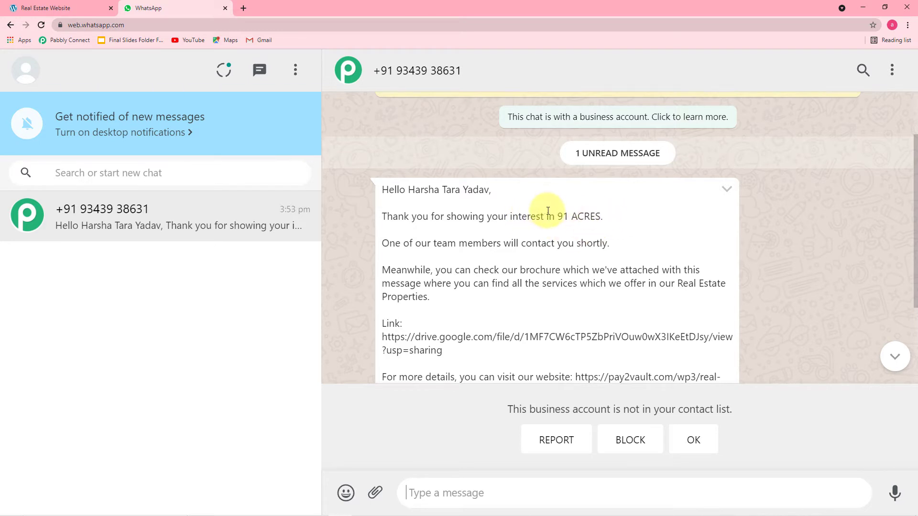
pyautogui.scroll(-1, 416, 234)
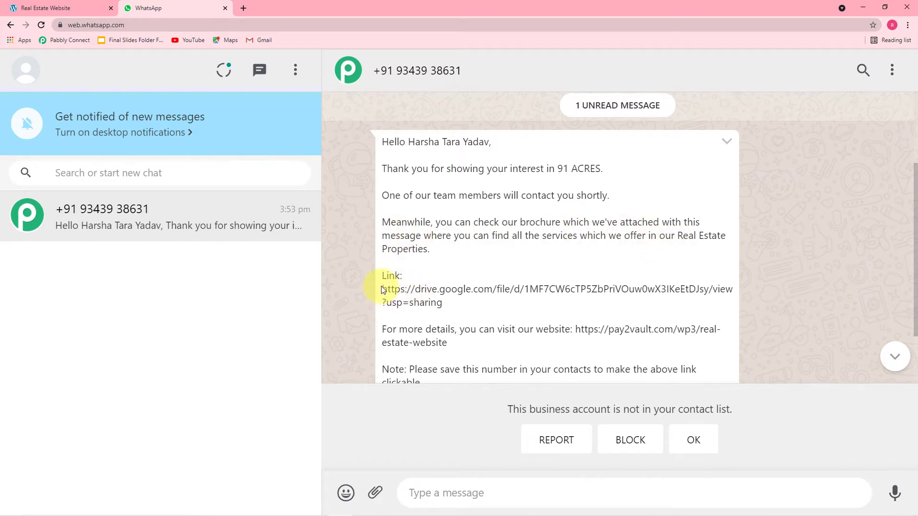
# - Copy the Google Drive link from the WhatsApp message, open it in a new tab and look through Real Estate Brochure.pdf
pyautogui.moveTo(380, 289); pyautogui.dragTo(443, 306)
pyautogui.rightClick(410, 291)
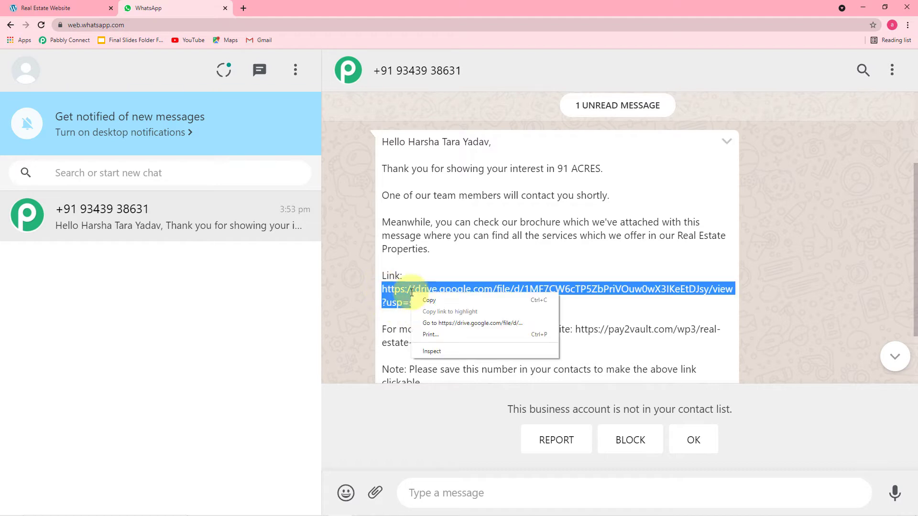
pyautogui.click(423, 301)
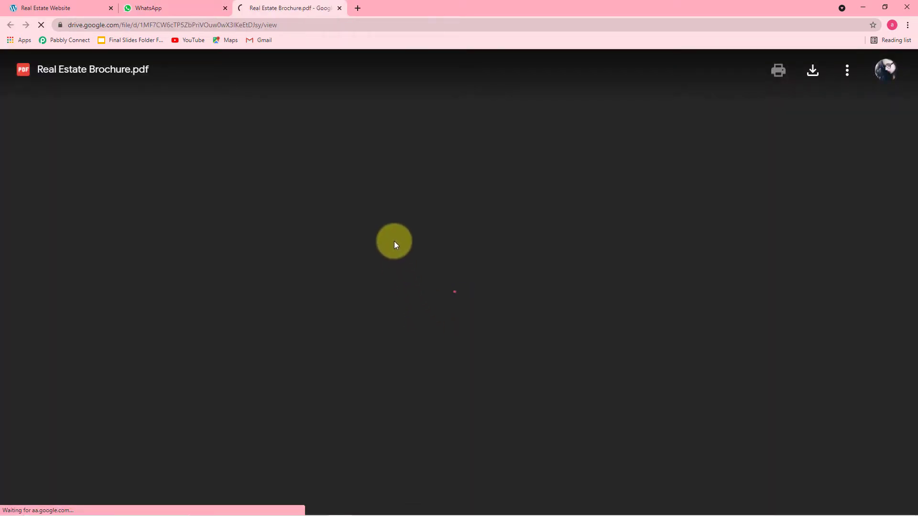
pyautogui.scroll(-6, 394, 241)
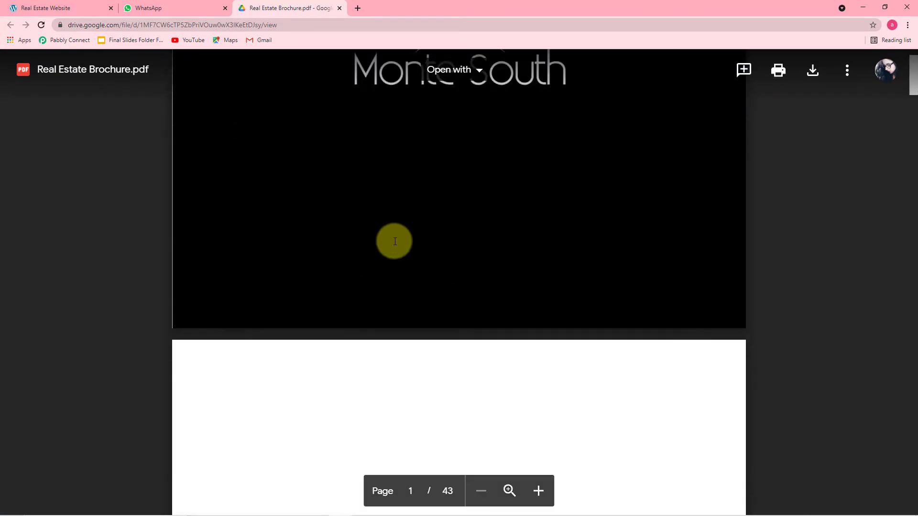
pyautogui.scroll(-15, 395, 241)
pyautogui.scroll(-15, 394, 241)
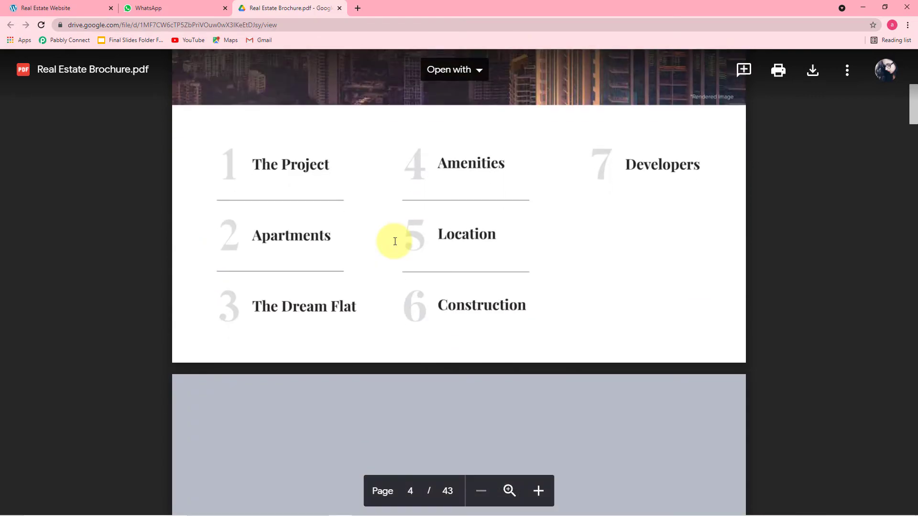
pyautogui.scroll(-2, 394, 240)
# - Review the received WhatsApp message again, along with the brochure request form on the real estate website
pyautogui.click(171, 11)
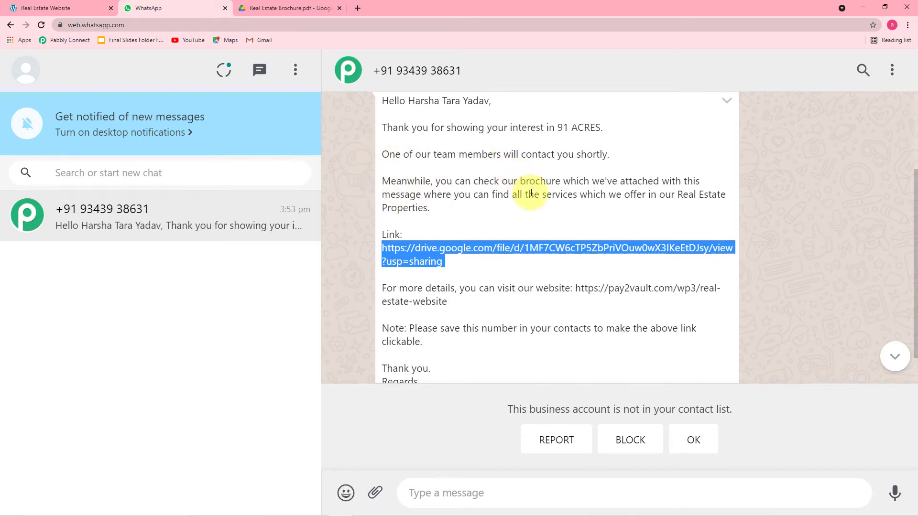
pyautogui.click(52, 9)
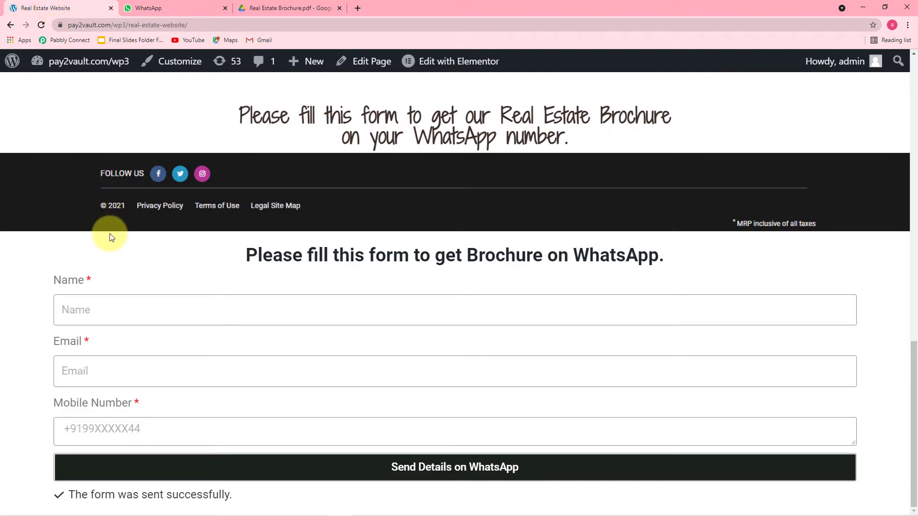
pyautogui.scroll(3, 109, 237)
pyautogui.scroll(-2, 110, 238)
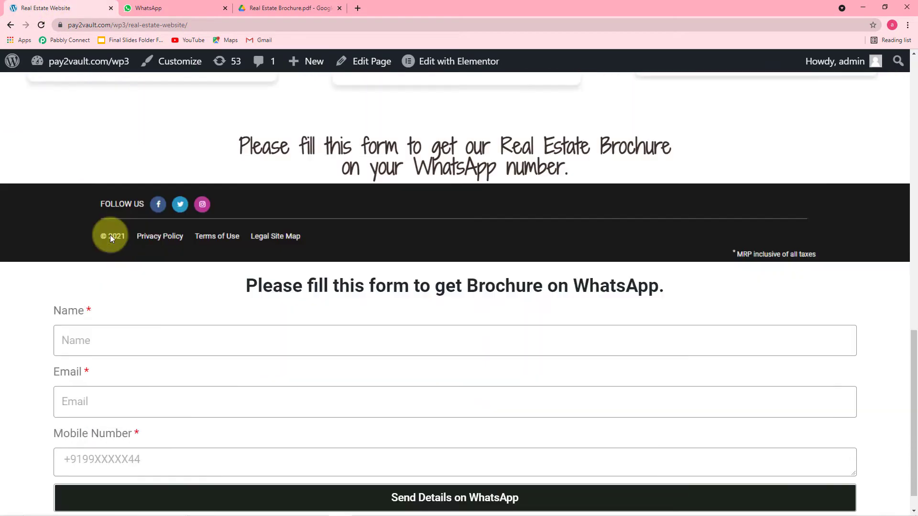
pyautogui.scroll(-1, 110, 238)
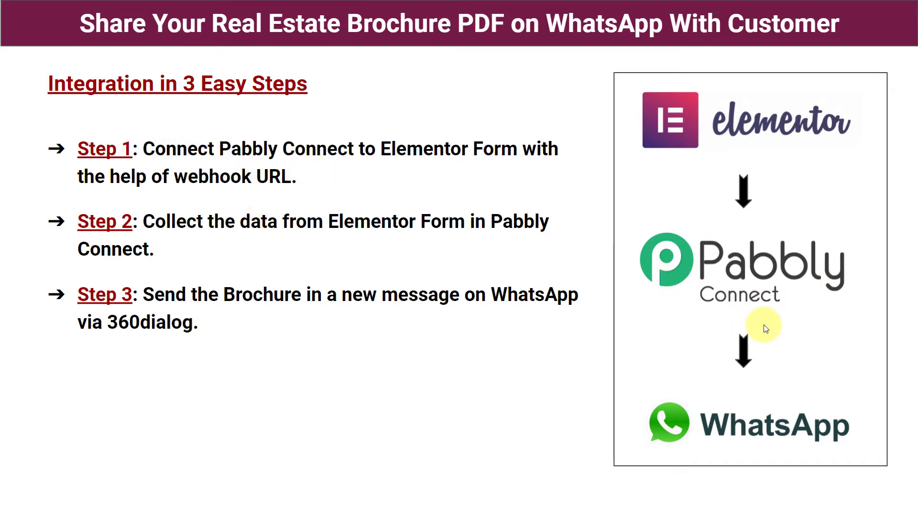
# - Switch from the slides to the browser, go to pabbly.com in a new tab and open the Connect product
pyautogui.hotkey('alt', 'Tab')
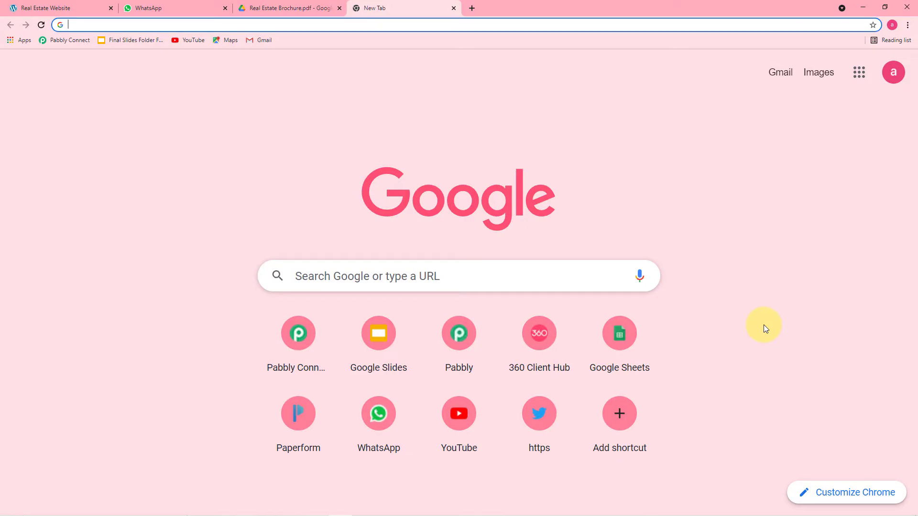
pyautogui.write('pabbly.com')
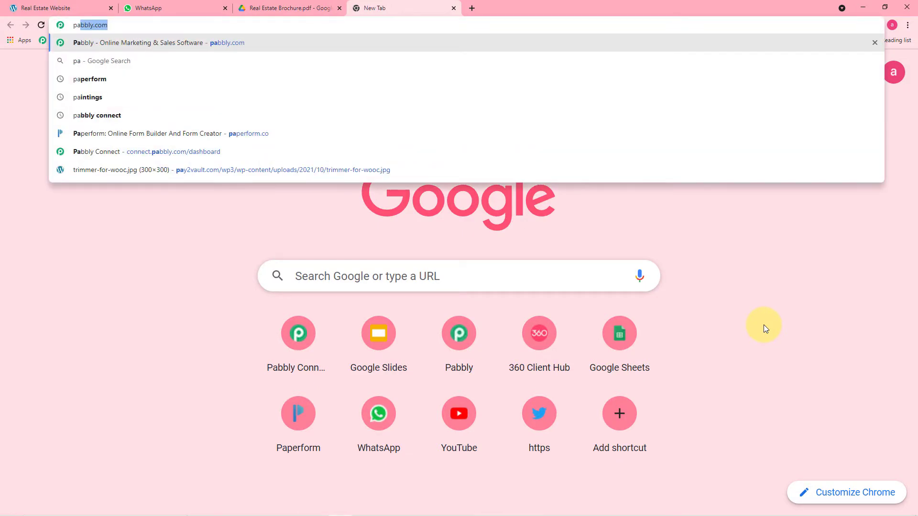
pyautogui.press('Return')
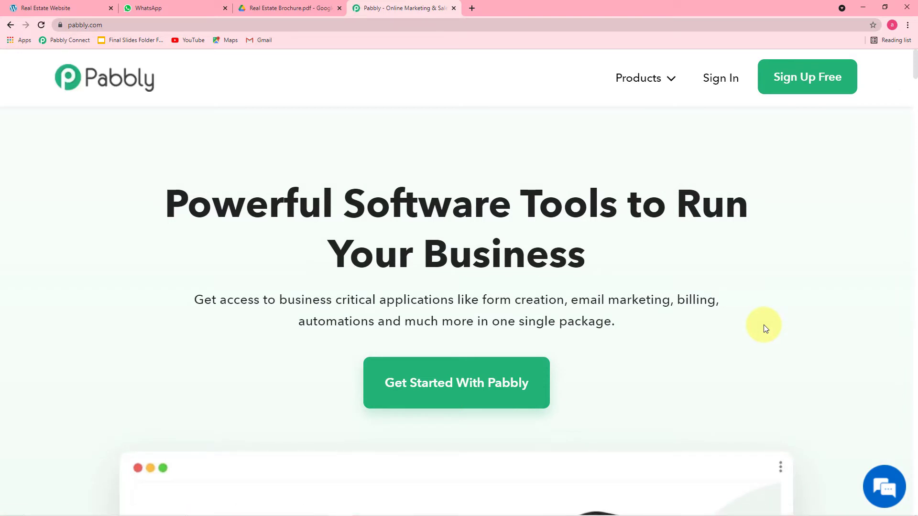
pyautogui.moveTo(649, 77)
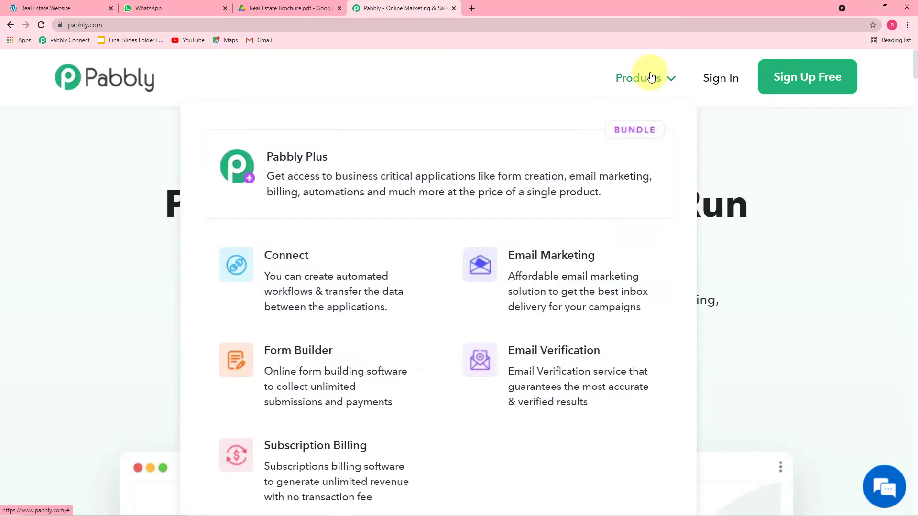
pyautogui.click(299, 289)
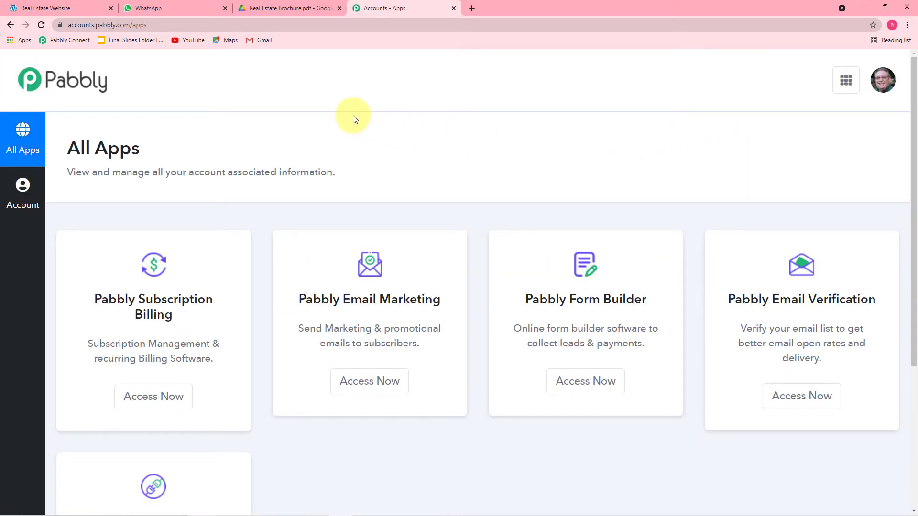
# - Access Pabbly Connect from the account's list of all apps
pyautogui.scroll(-2, 354, 119)
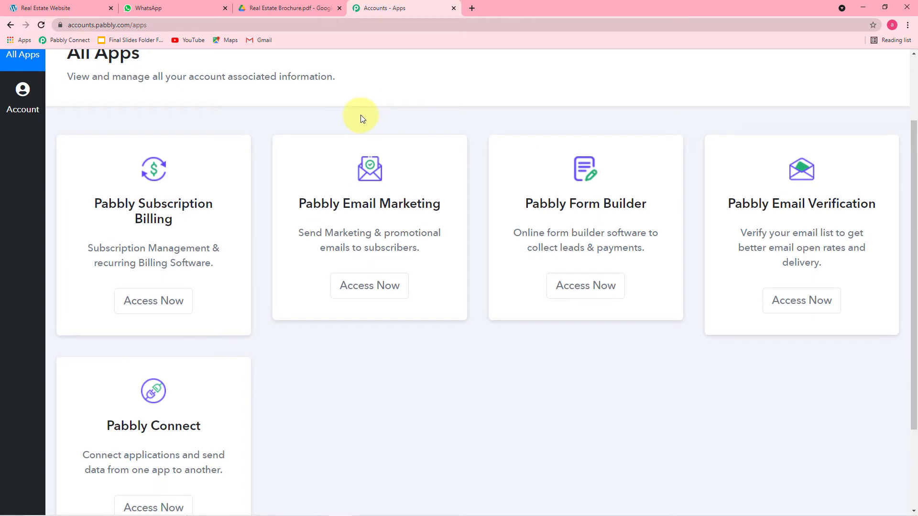
pyautogui.scroll(-3, 361, 115)
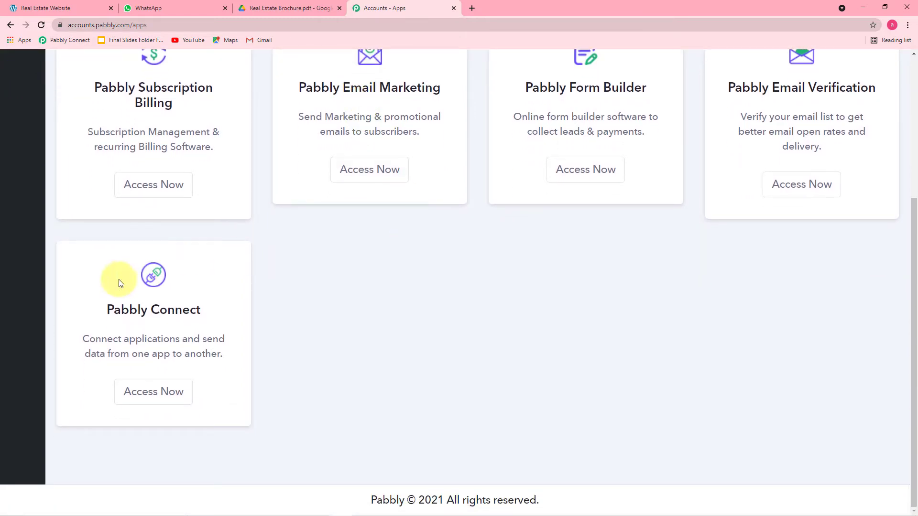
pyautogui.click(164, 404)
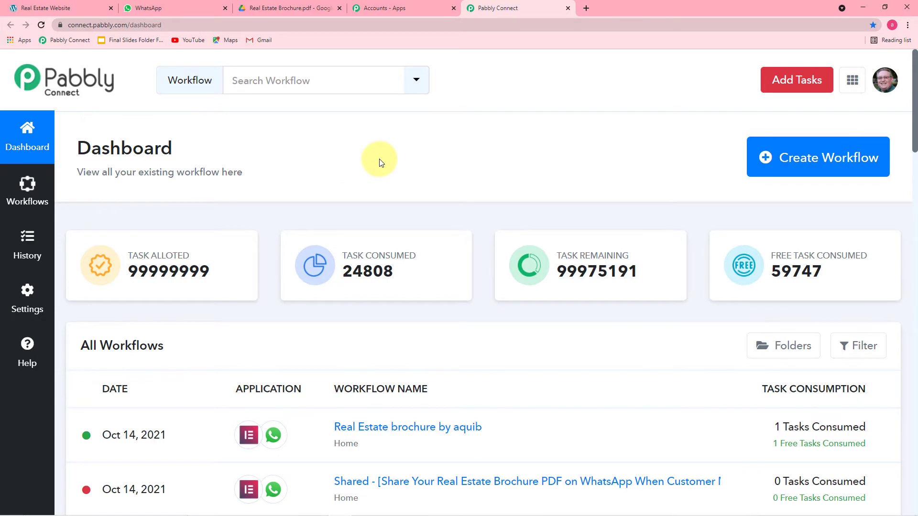
# - Look through the existing workflows and create a new one named "Real estate brochure from Elementor forms to WhatsApp"
pyautogui.scroll(-1, 381, 162)
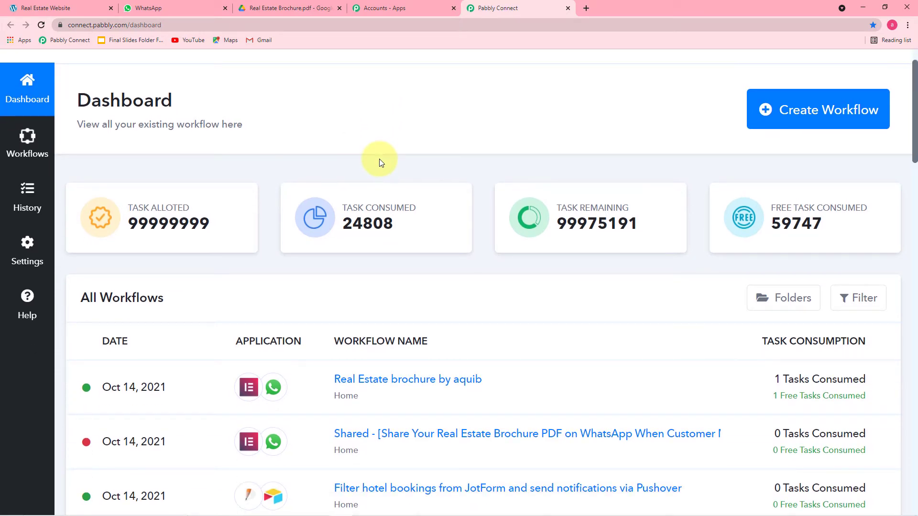
pyautogui.scroll(-6, 381, 162)
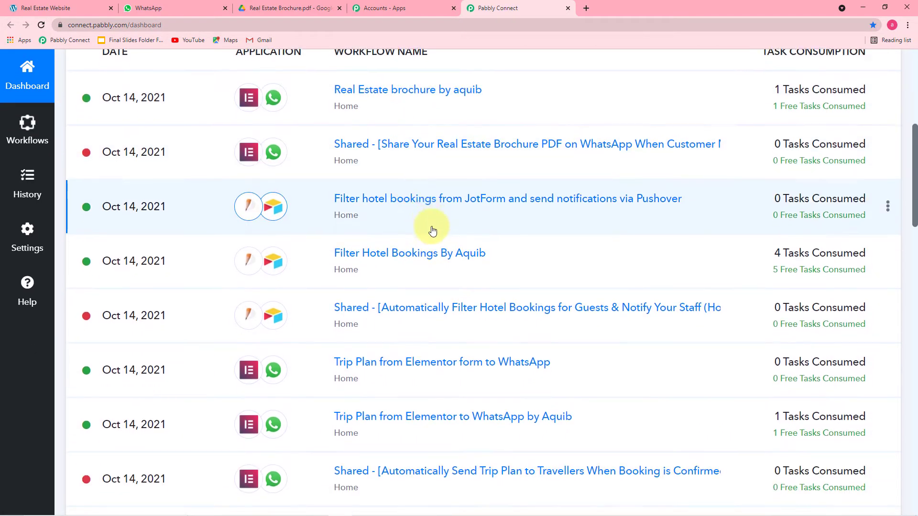
pyautogui.scroll(-10, 433, 232)
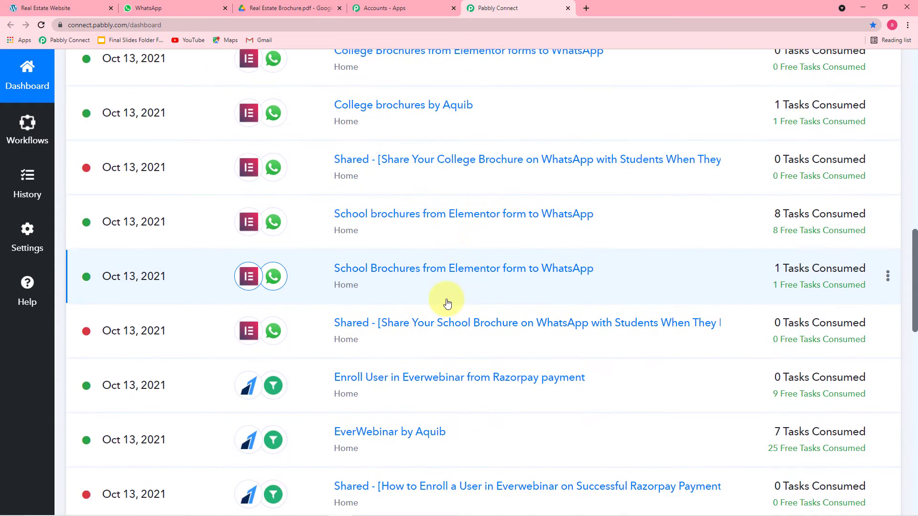
pyautogui.scroll(17, 447, 303)
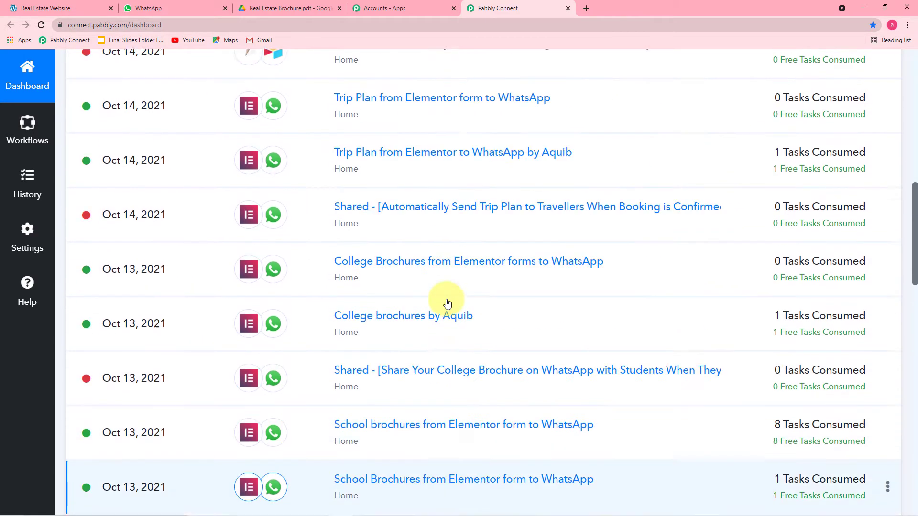
pyautogui.scroll(1, 446, 299)
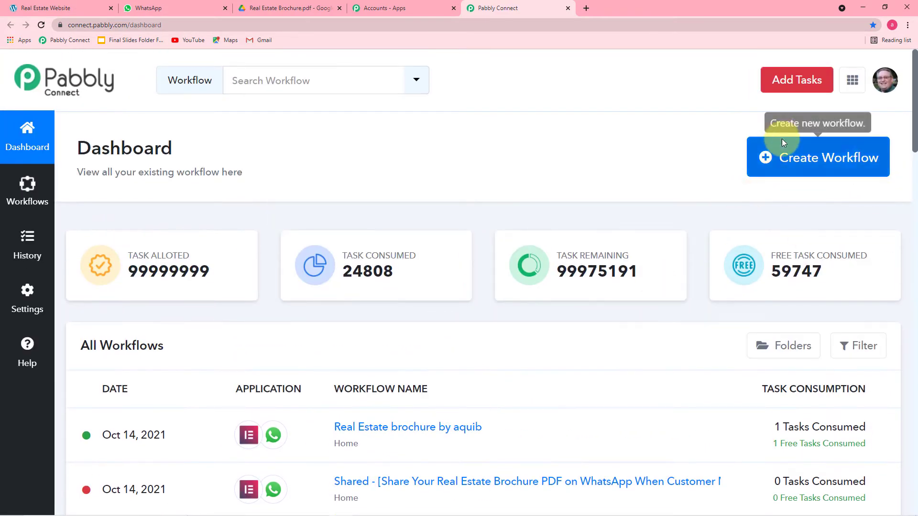
pyautogui.click(809, 164)
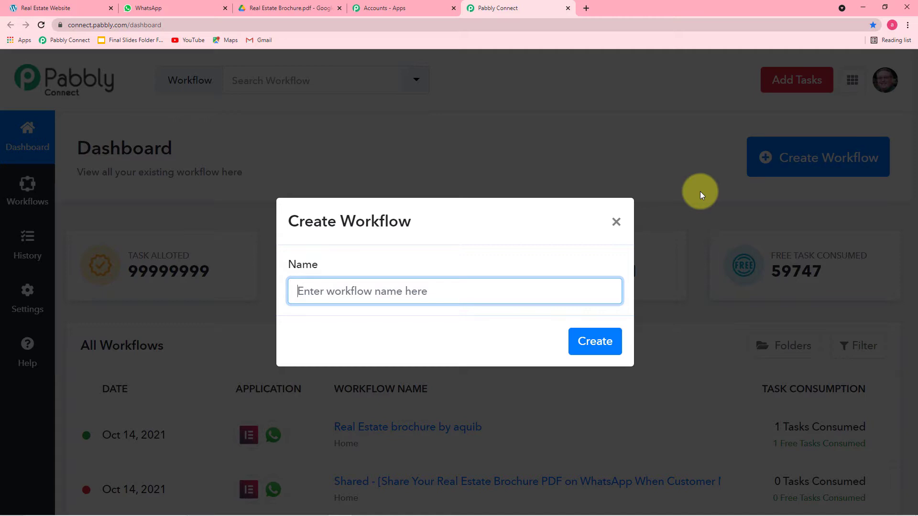
pyautogui.hotkey('ctrl', 'v')
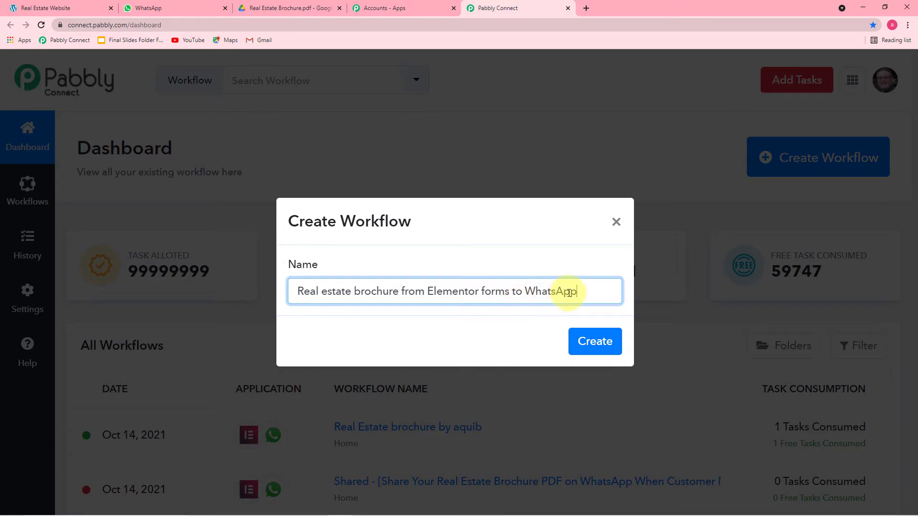
pyautogui.click(605, 347)
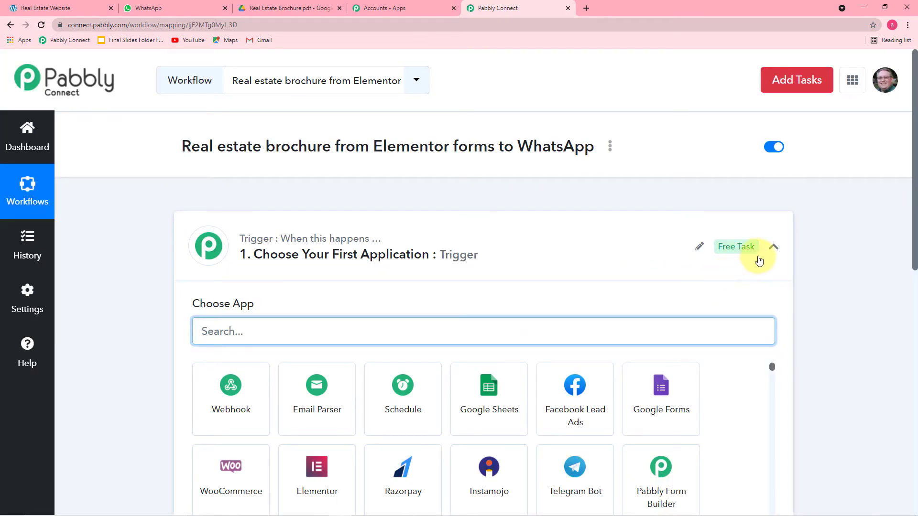
# - Set the workflow's trigger to Elementor with the New Form Submission event
pyautogui.click(773, 247)
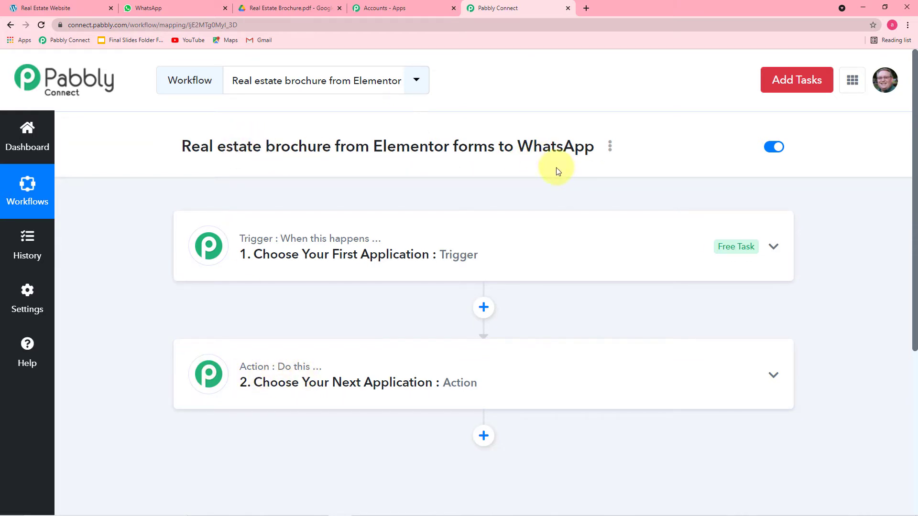
pyautogui.click(282, 237)
pyautogui.scroll(-3, 306, 243)
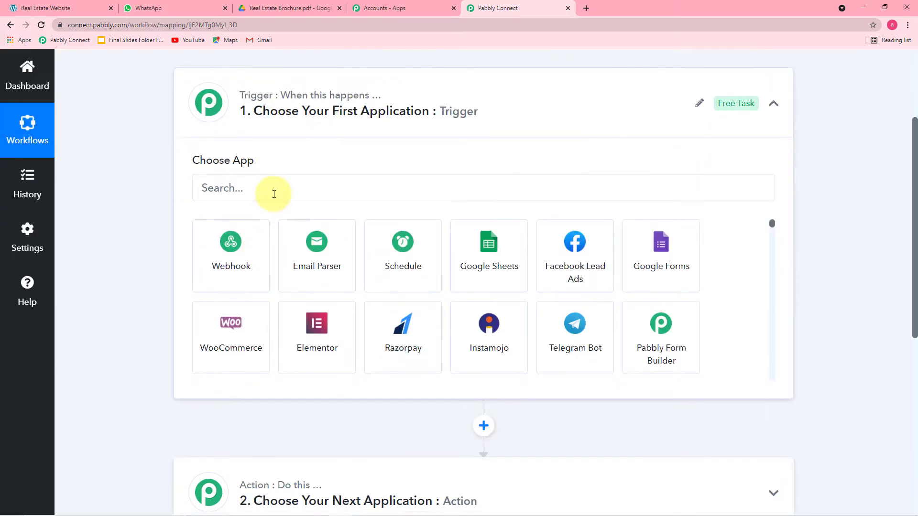
pyautogui.click(274, 194)
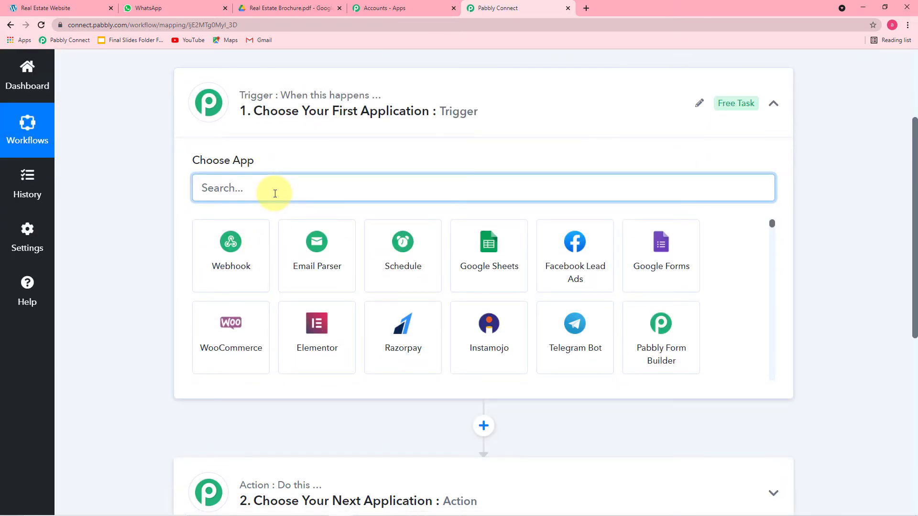
pyautogui.write('e')
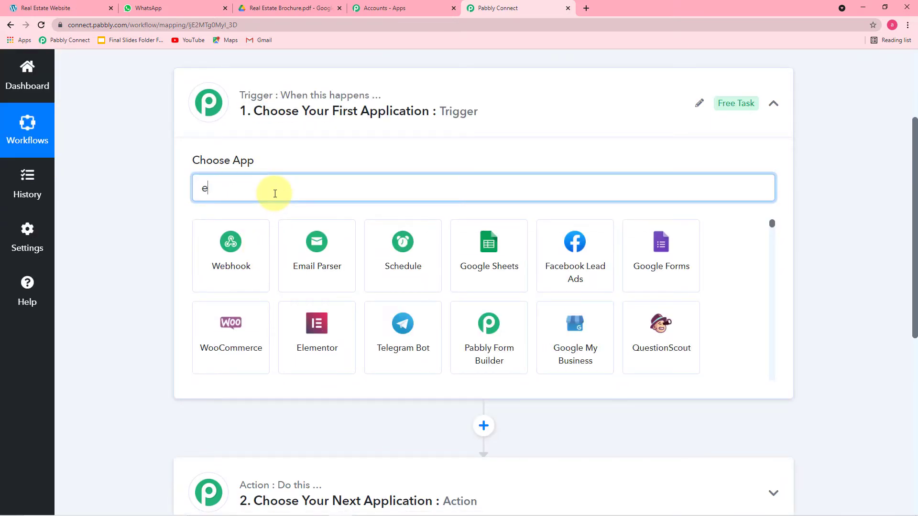
pyautogui.click(329, 340)
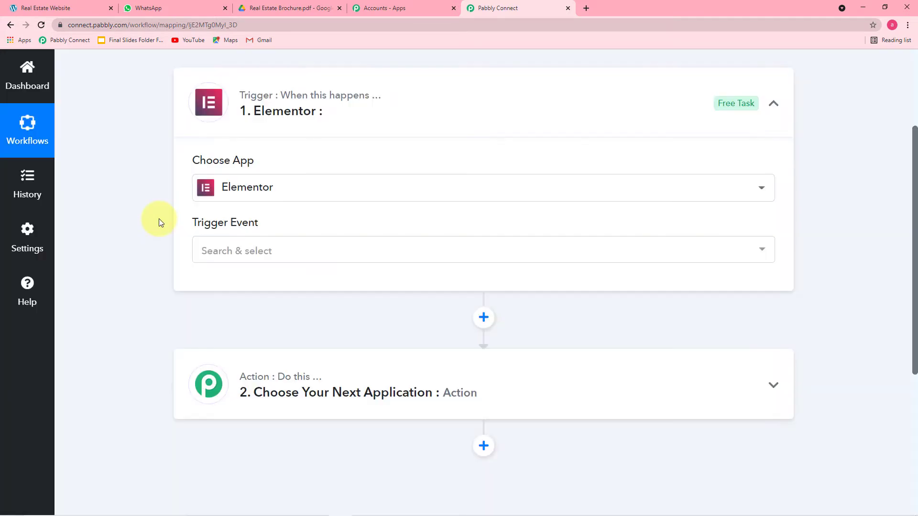
pyautogui.click(296, 256)
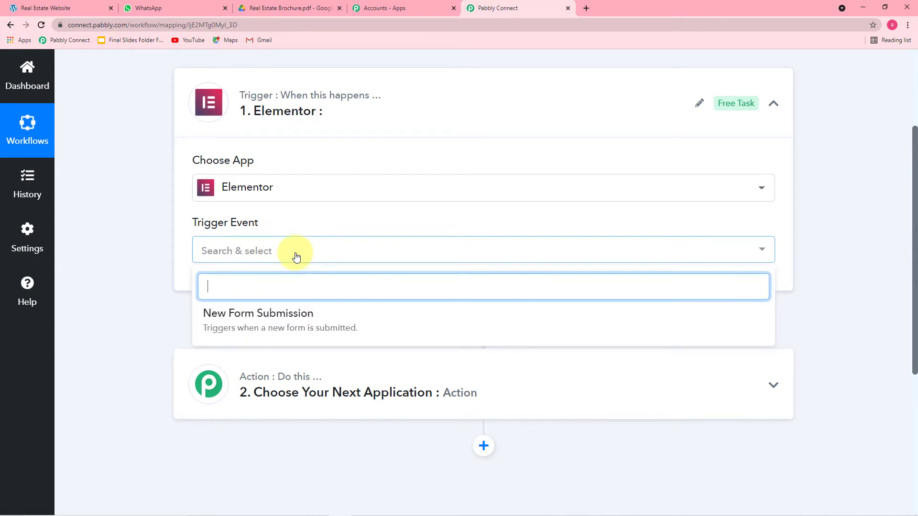
pyautogui.click(277, 326)
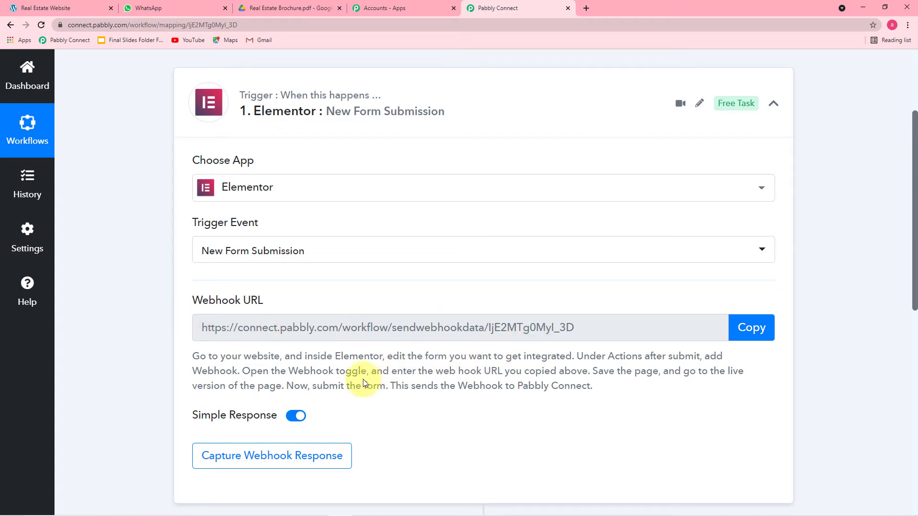
# - Copy the trigger's webhook URL and open the real estate website page for editing in Elementor
pyautogui.click(753, 339)
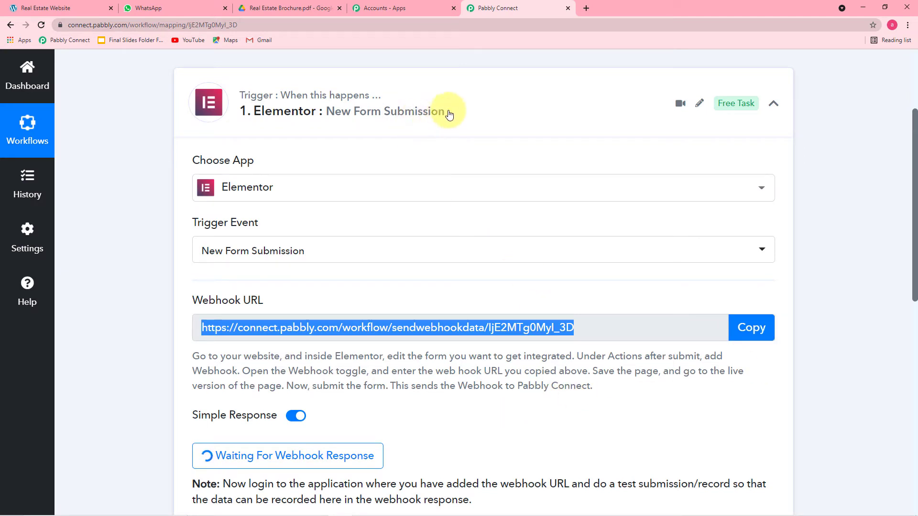
pyautogui.click(82, 11)
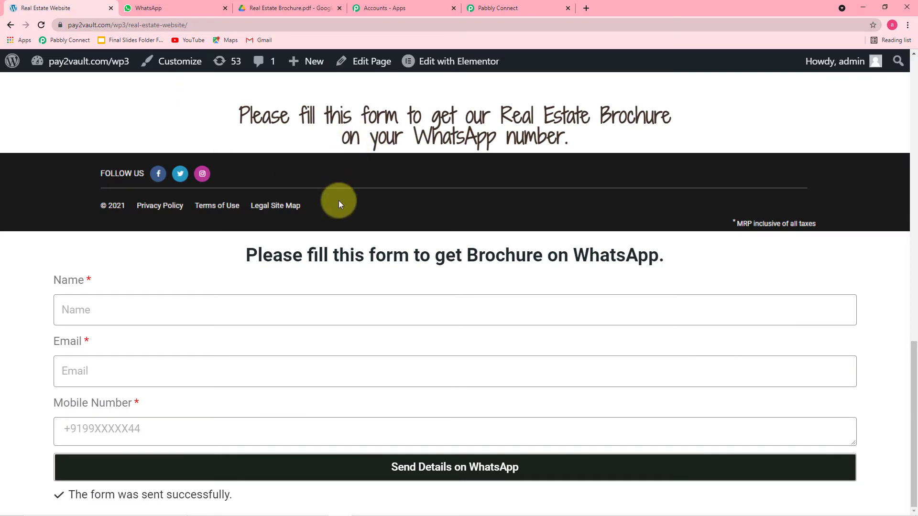
pyautogui.scroll(2, 328, 282)
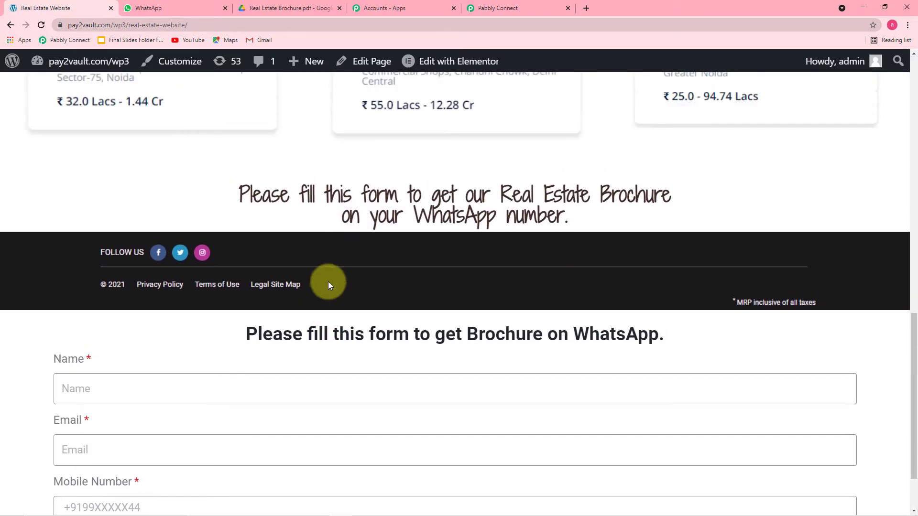
pyautogui.scroll(2, 327, 285)
pyautogui.moveTo(449, 62)
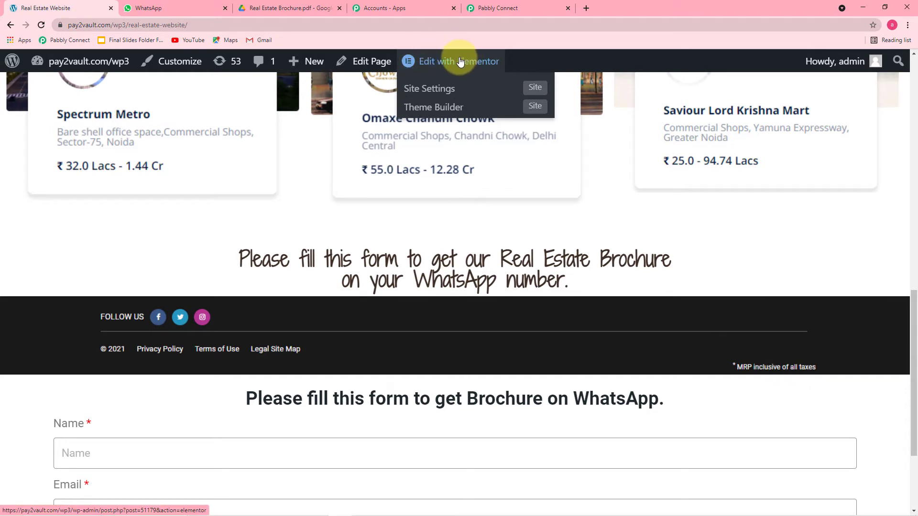
pyautogui.click(460, 63)
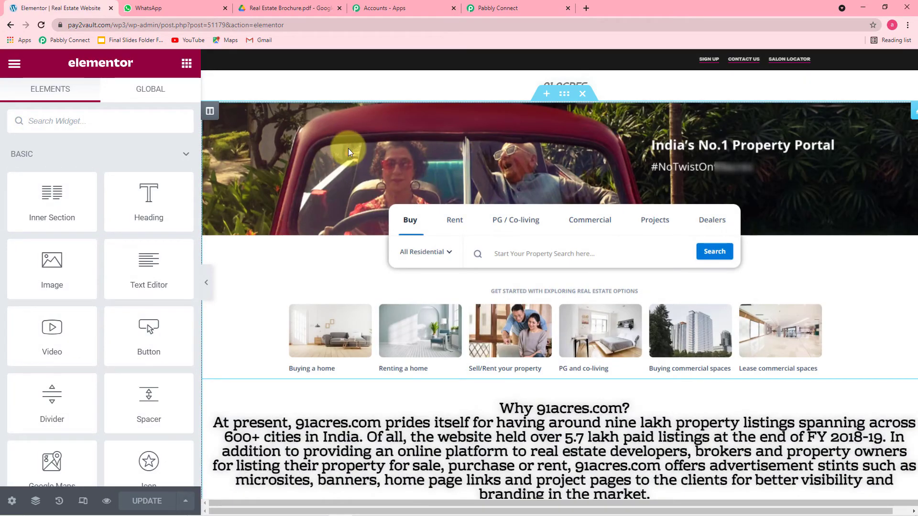
# - Open the settings of the brochure request form at the end of the page
pyautogui.scroll(-6, 347, 148)
pyautogui.scroll(-9, 348, 148)
pyautogui.scroll(2, 379, 104)
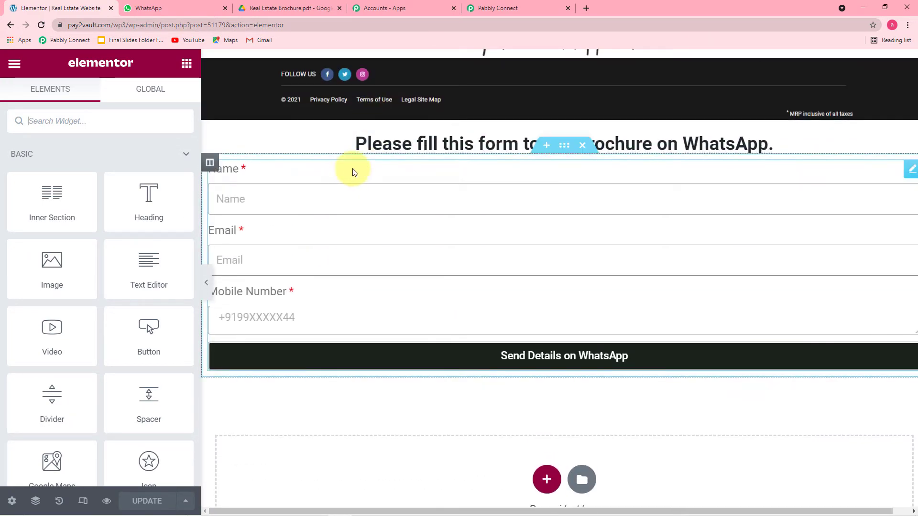
pyautogui.click(352, 172)
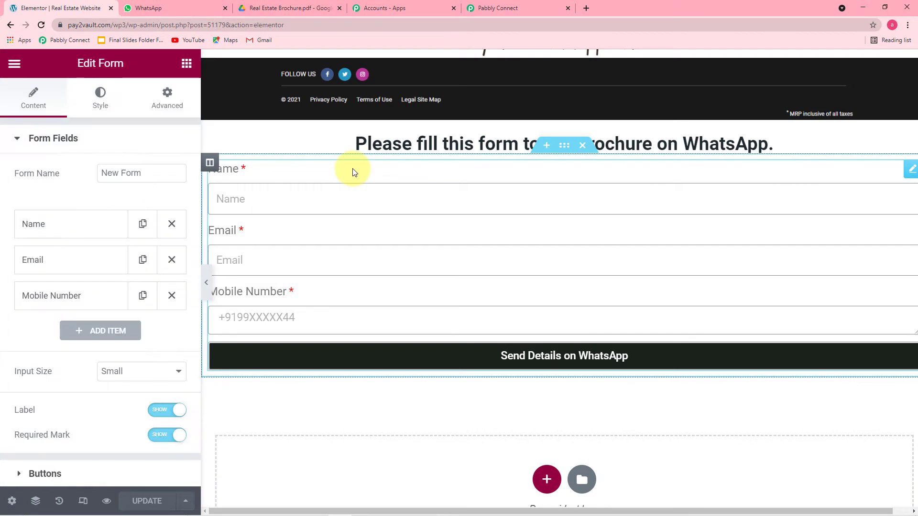
pyautogui.click(338, 199)
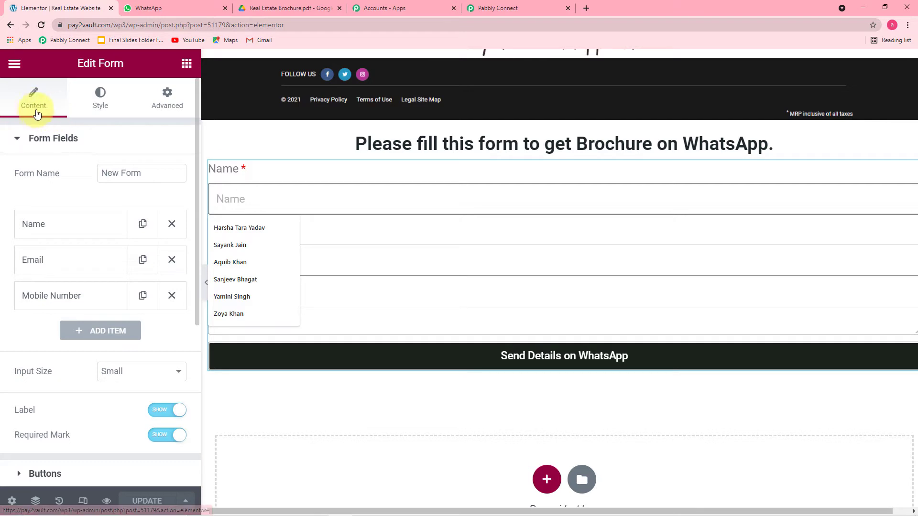
# - Add Webhook to the form's actions after submit
pyautogui.scroll(-5, 73, 170)
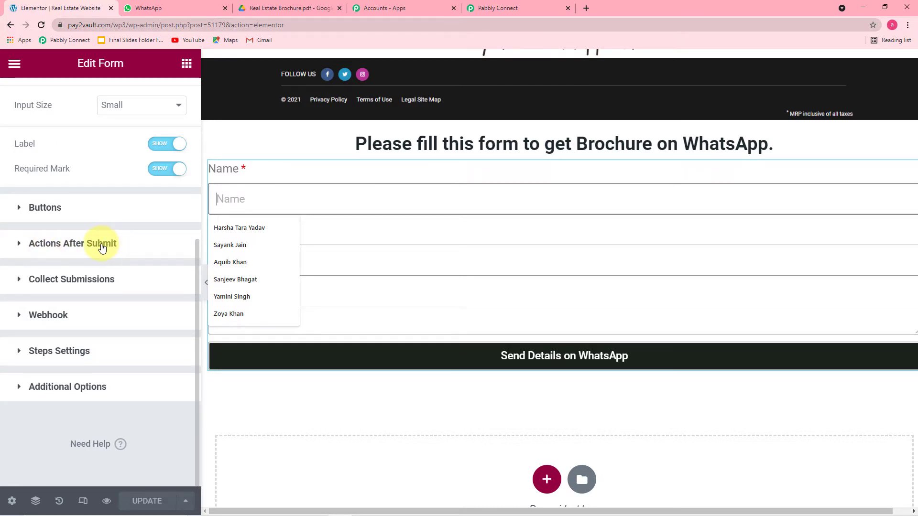
pyautogui.click(102, 246)
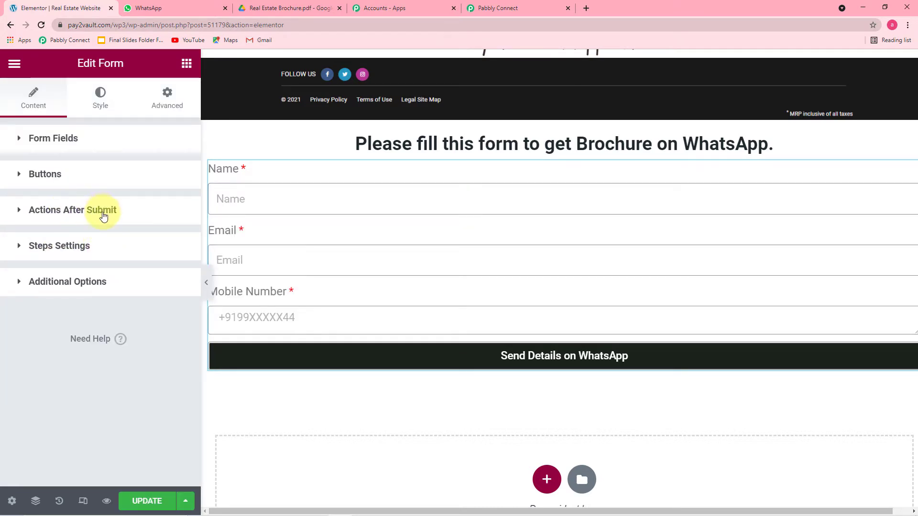
pyautogui.click(96, 215)
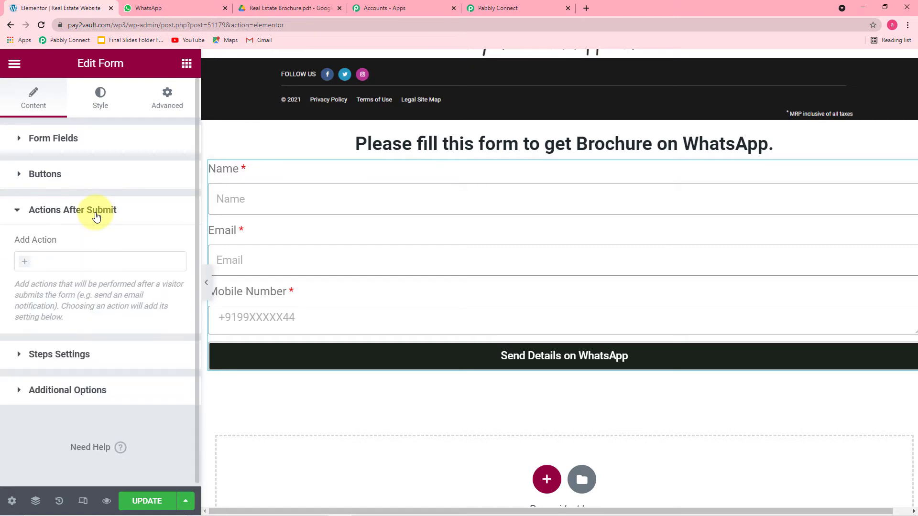
pyautogui.click(76, 266)
pyautogui.write('we')
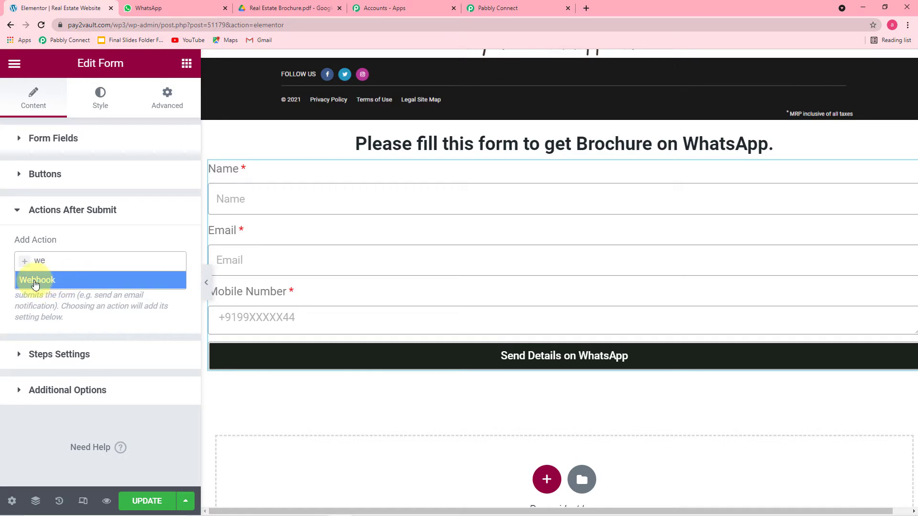
pyautogui.click(69, 281)
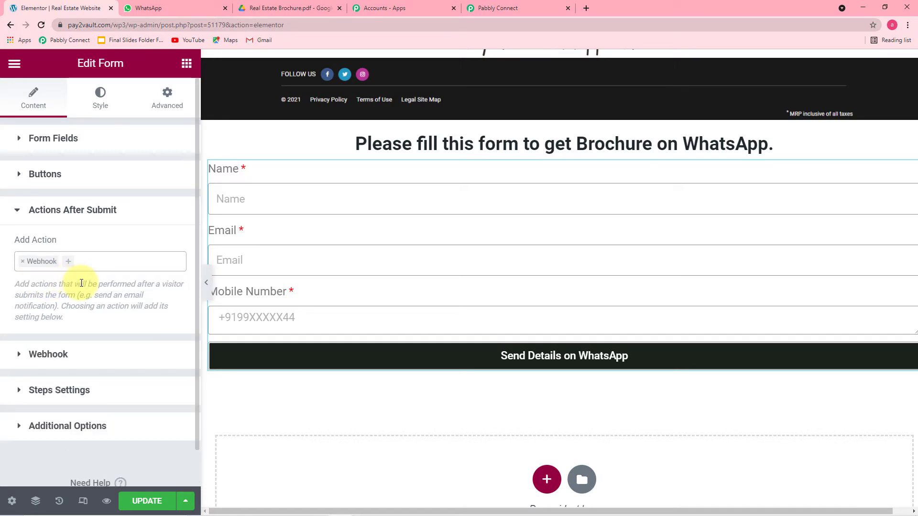
# - Replace the form's webhook URL with the one copied again from the Pabbly Connect trigger
pyautogui.scroll(-1, 77, 282)
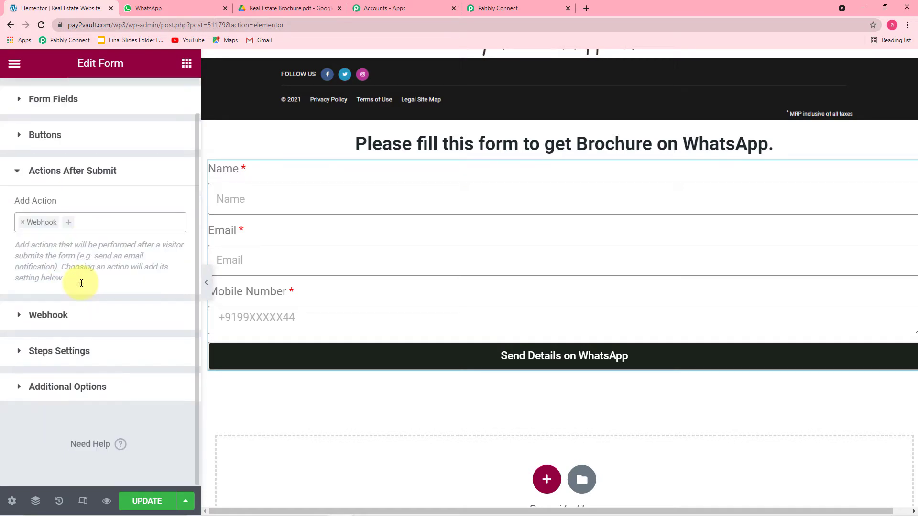
pyautogui.click(59, 316)
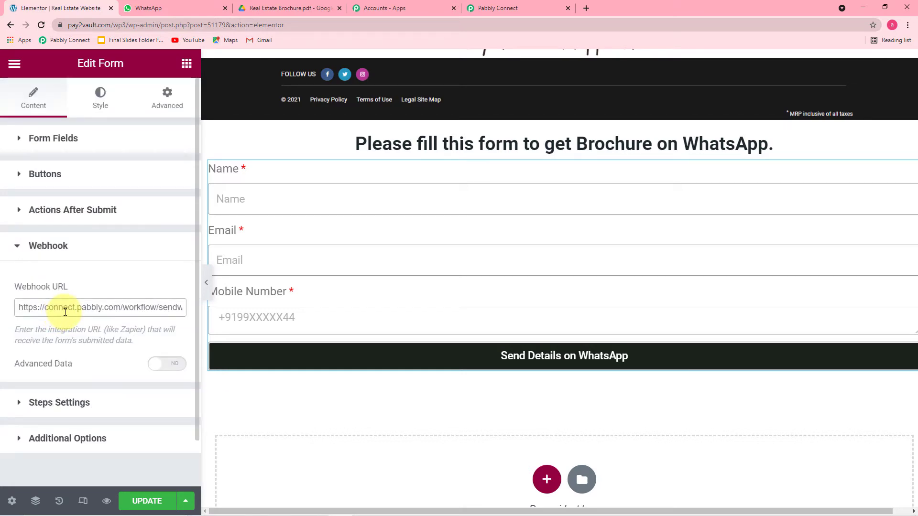
pyautogui.tripleClick(65, 311)
pyautogui.press('BackSpace')
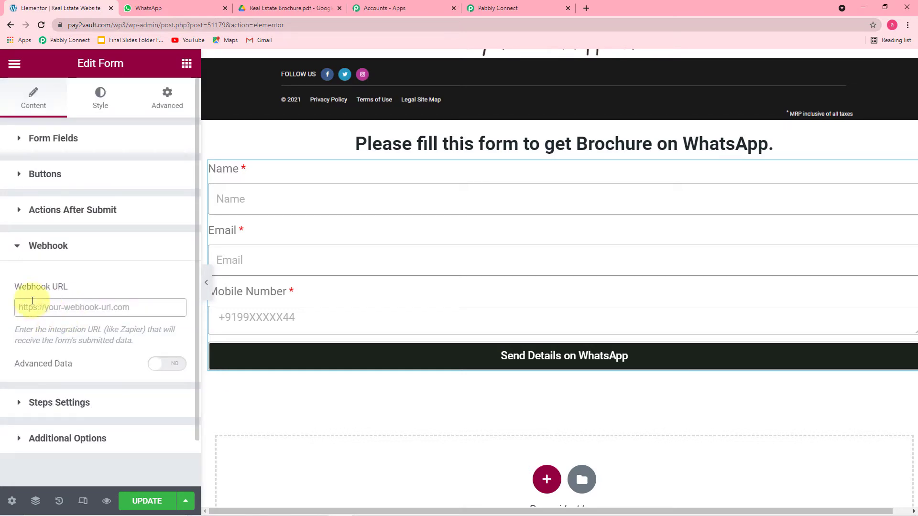
pyautogui.click(489, 11)
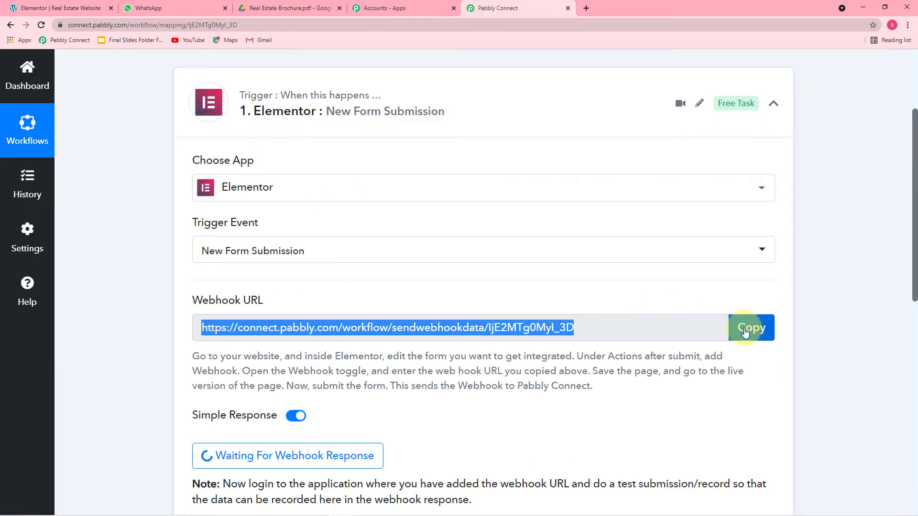
pyautogui.click(746, 326)
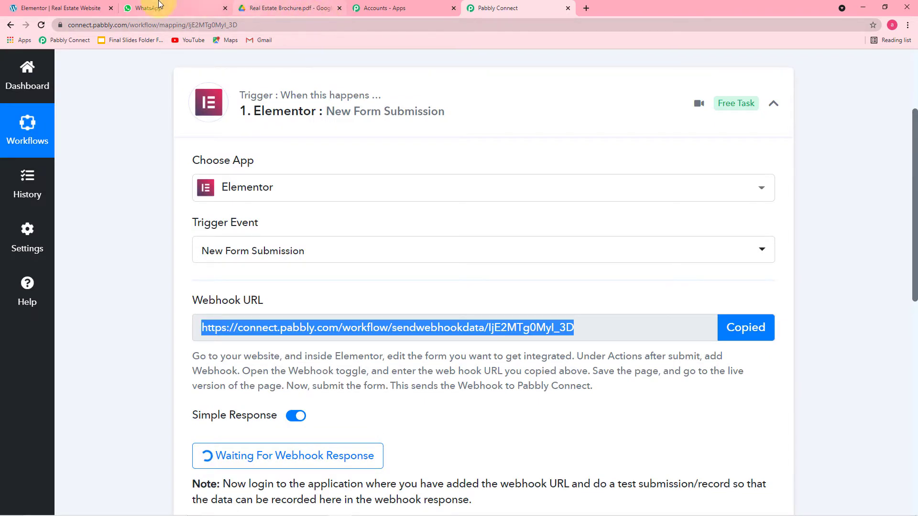
pyautogui.click(72, 9)
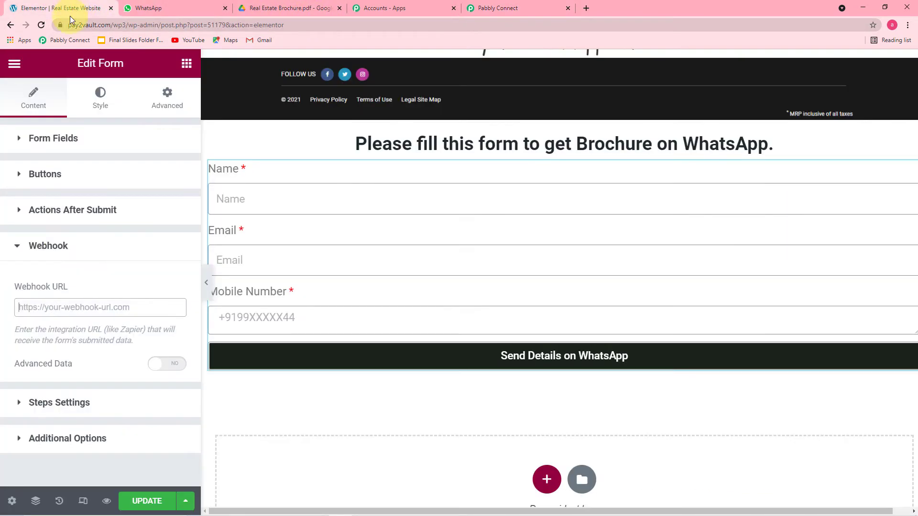
pyautogui.rightClick(40, 304)
pyautogui.click(75, 375)
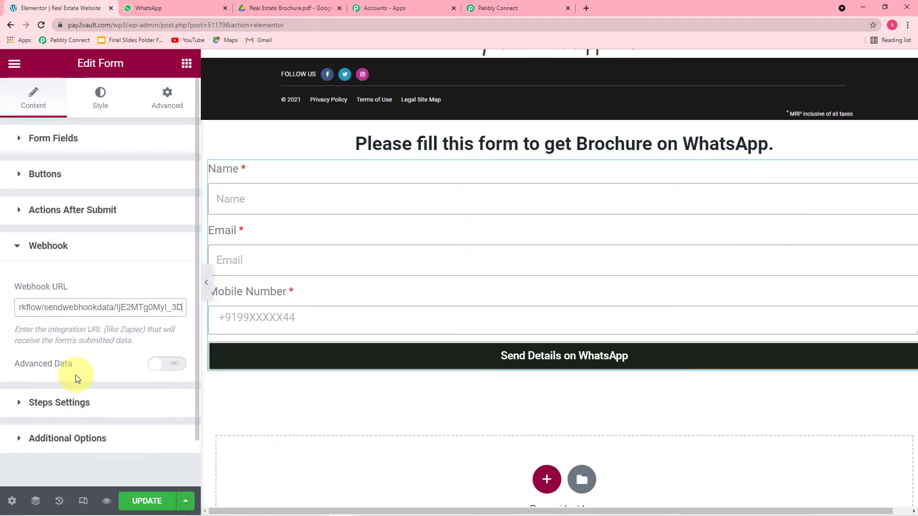
# - Update the page with the form's webhook settings and exit the Elementor editor
pyautogui.scroll(-1, 105, 362)
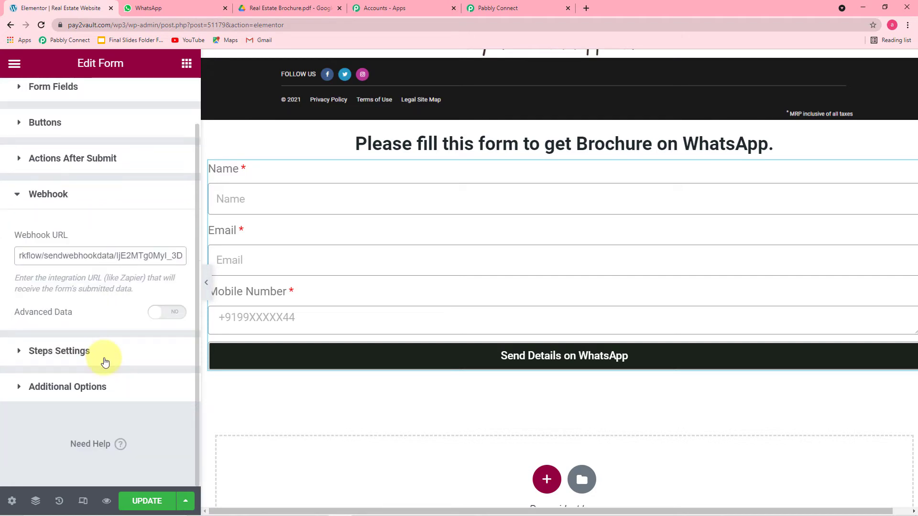
pyautogui.click(144, 504)
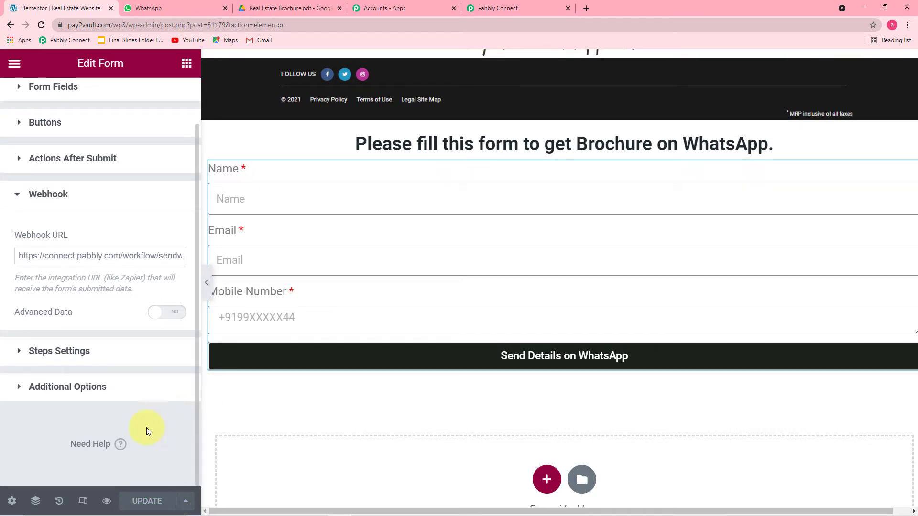
pyautogui.click(19, 69)
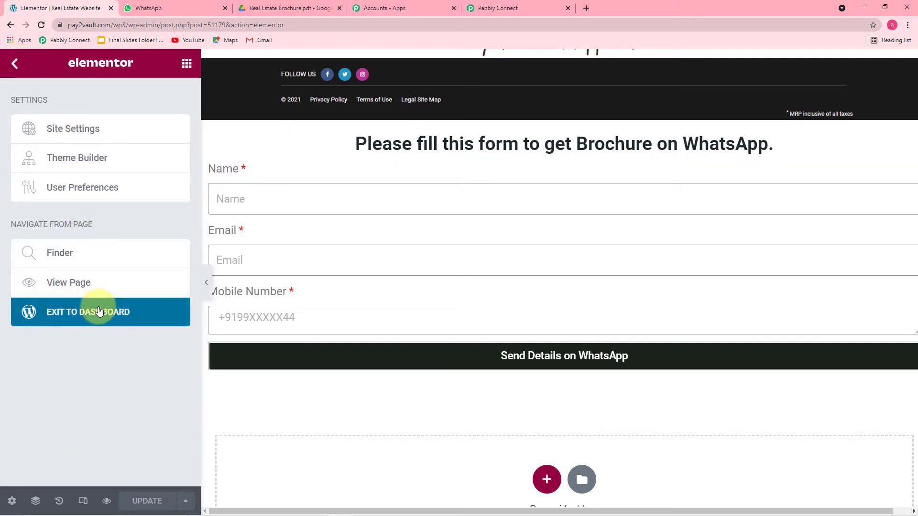
pyautogui.click(71, 315)
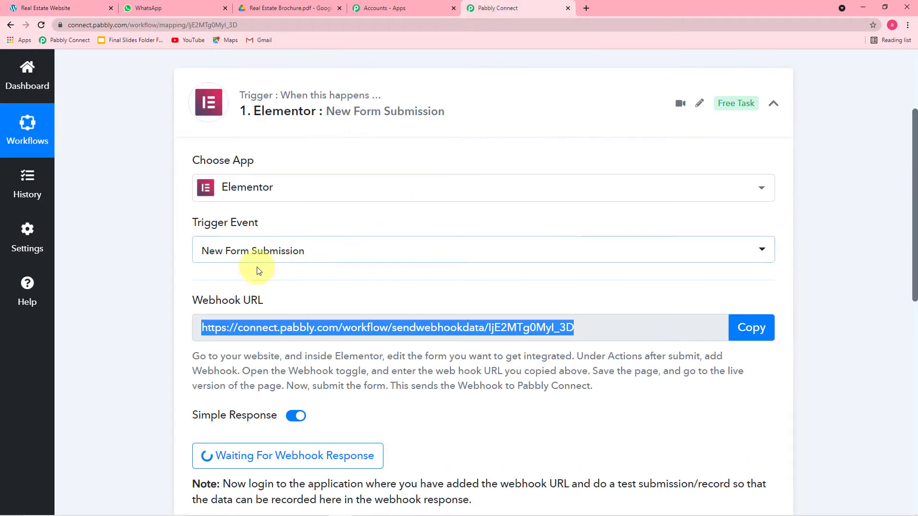
# - On the live real estate website page, fill the brochure form with a test name, email and mobile number, and submit it
pyautogui.scroll(-2, 230, 234)
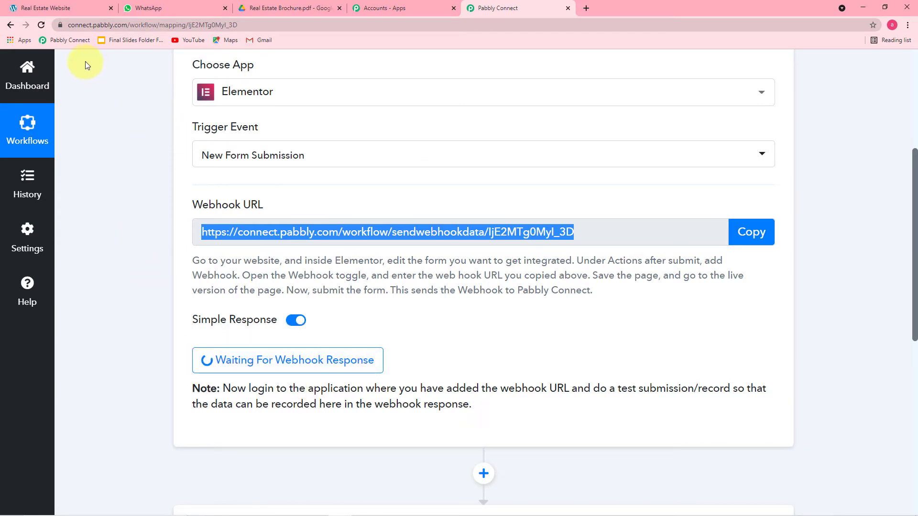
pyautogui.click(76, 5)
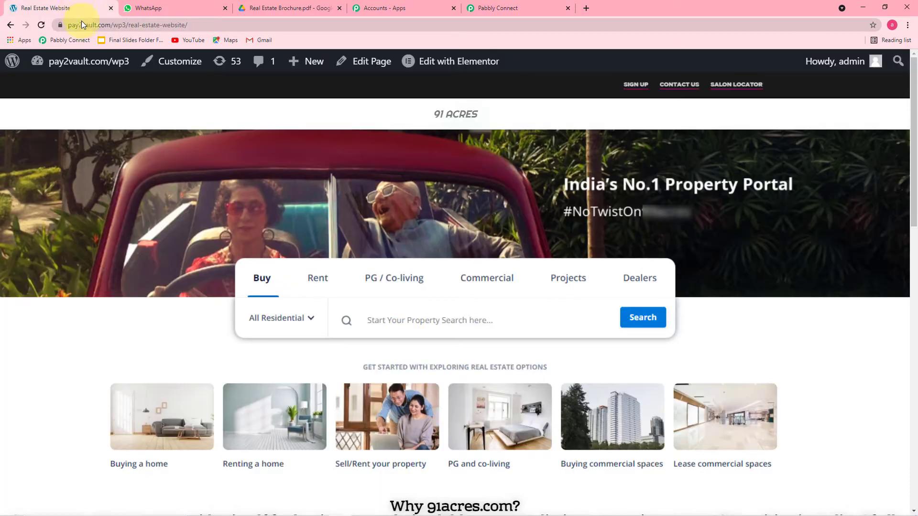
pyautogui.scroll(-7, 337, 196)
pyautogui.scroll(-9, 337, 196)
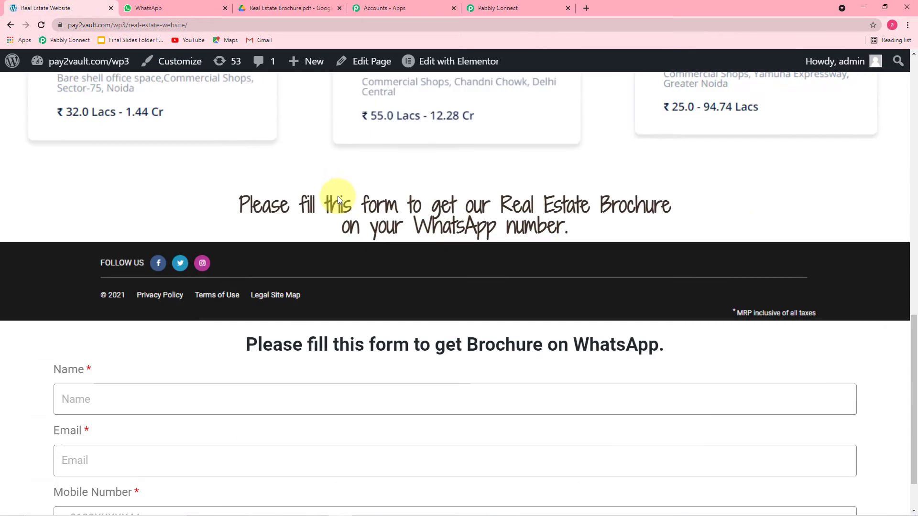
pyautogui.click(197, 336)
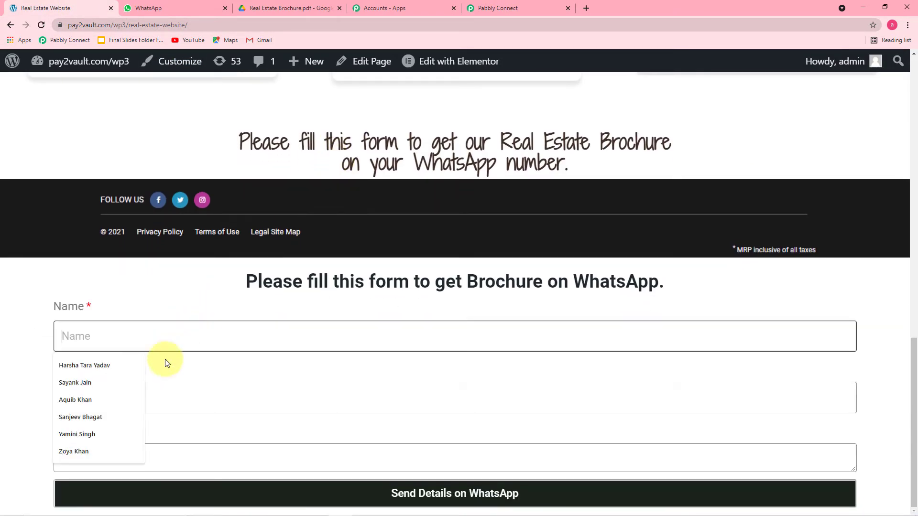
pyautogui.click(92, 384)
pyautogui.click(139, 405)
pyautogui.click(112, 426)
pyautogui.click(139, 466)
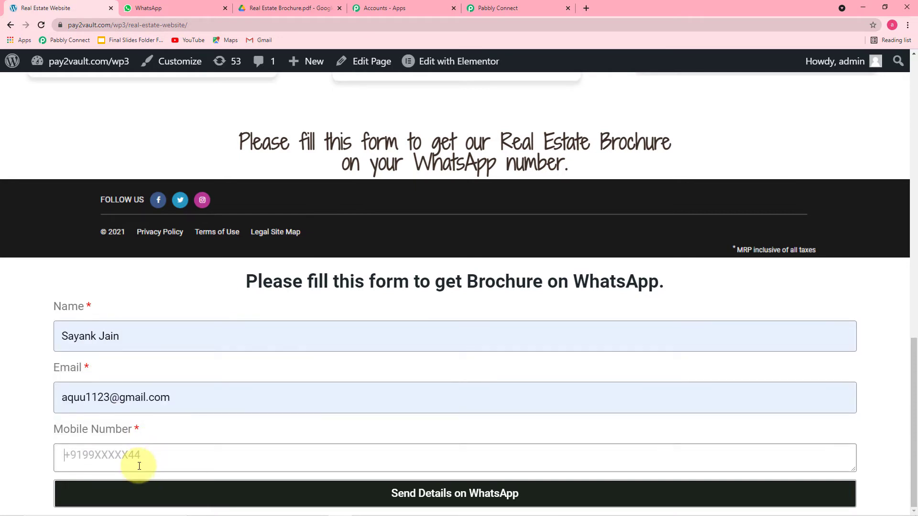
pyautogui.scroll(2, 139, 466)
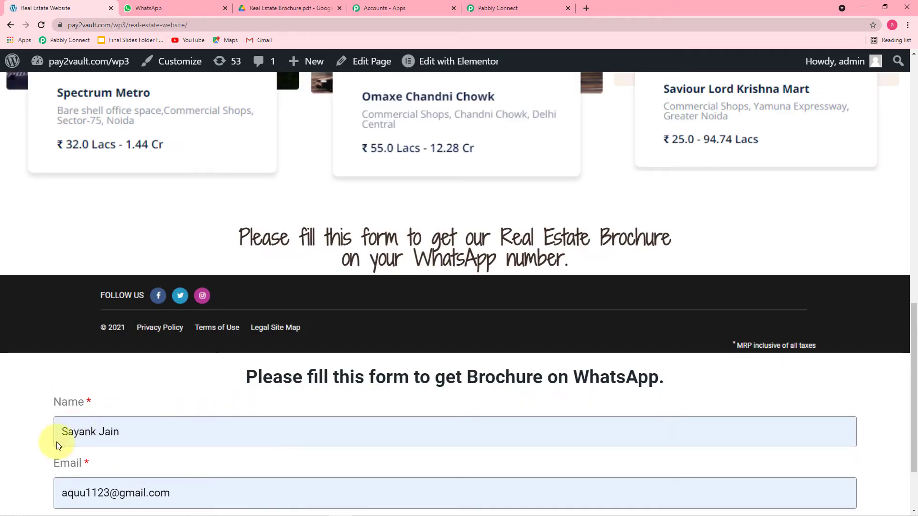
pyautogui.scroll(-2, 213, 463)
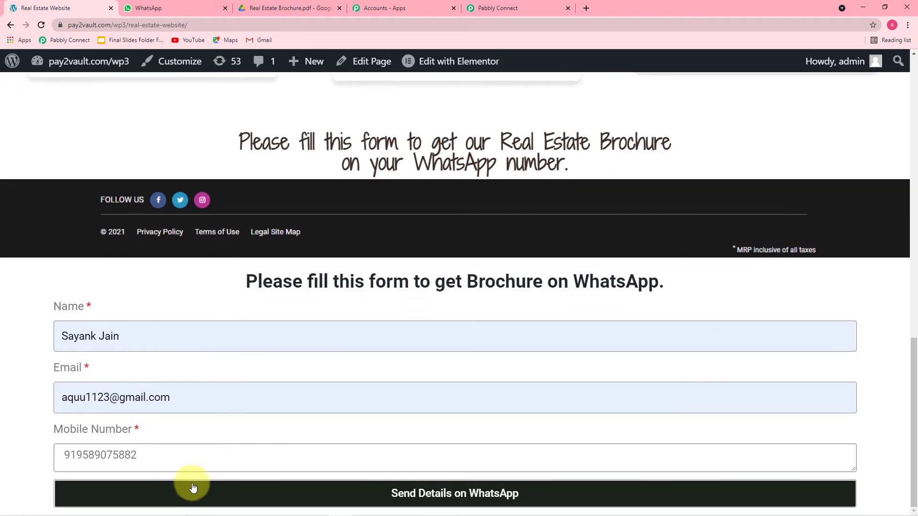
pyautogui.click(246, 498)
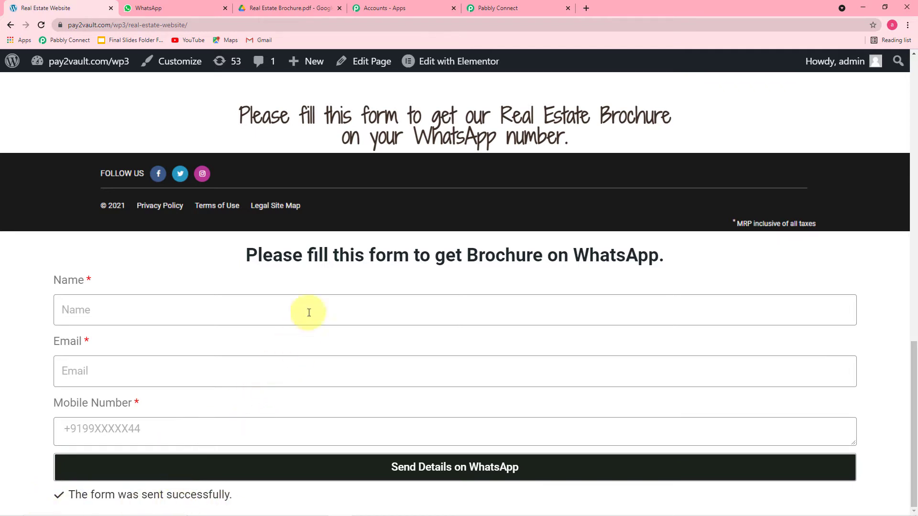
# - Switch to Pabbly Connect and check the form data captured in the trigger's webhook response
pyautogui.click(493, 6)
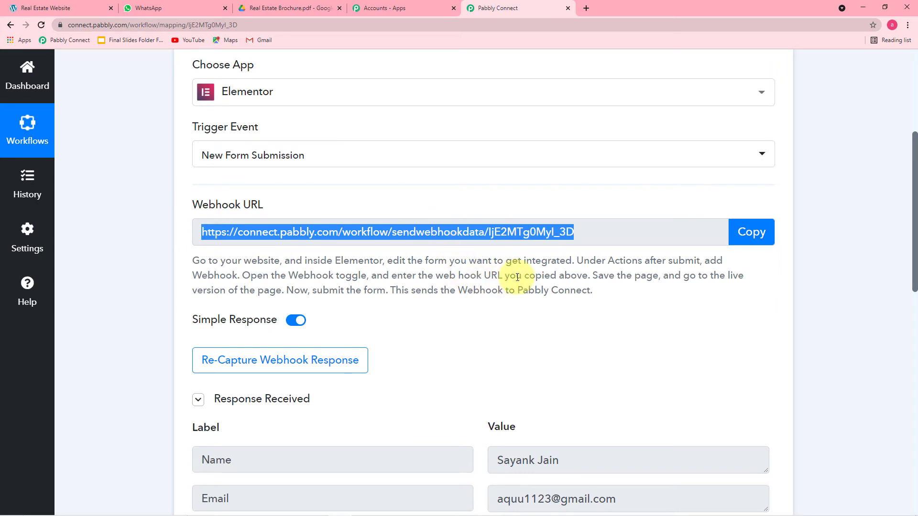
pyautogui.scroll(-5, 517, 280)
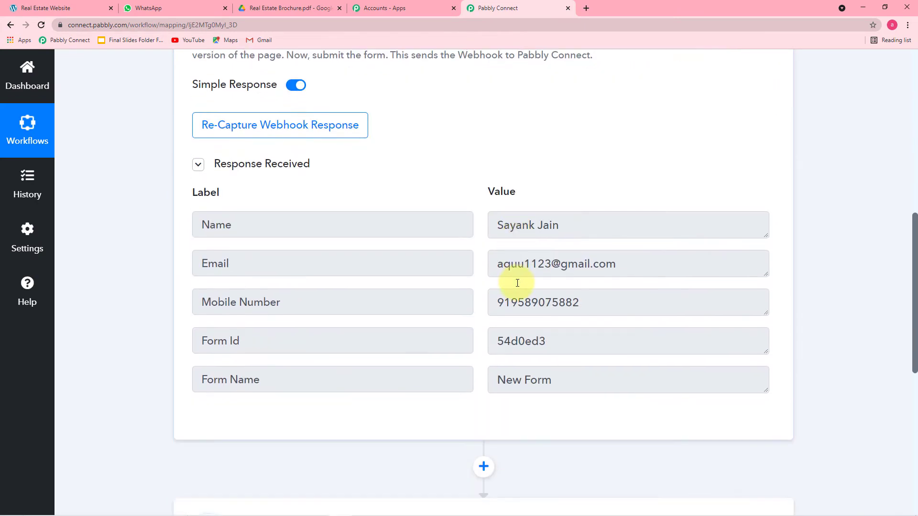
pyautogui.scroll(-2, 517, 283)
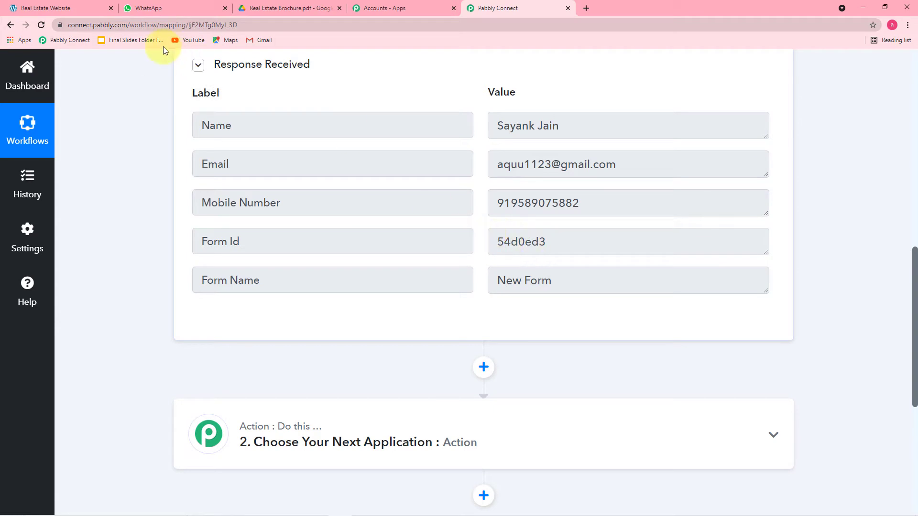
# - Choose WhatsApp by 360Dialog as the app for the workflow's second step
pyautogui.scroll(-4, 106, 163)
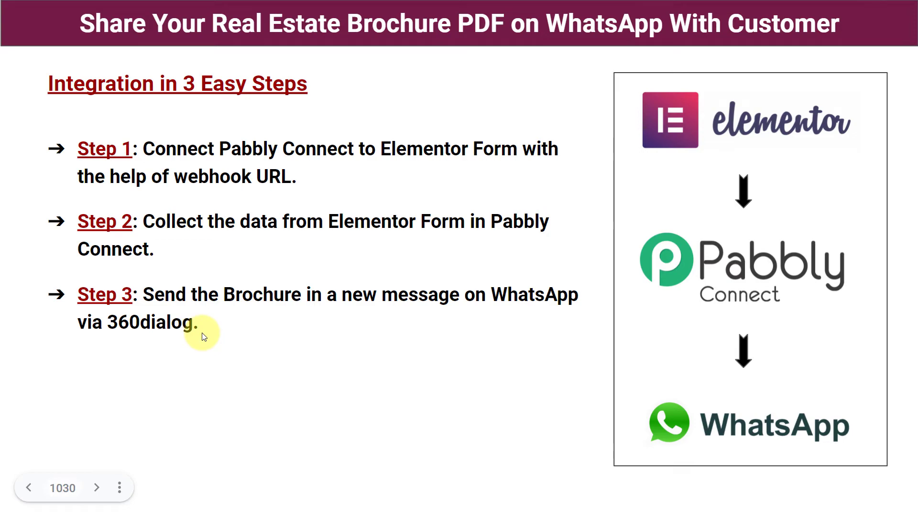
pyautogui.hotkey('alt', 'Tab')
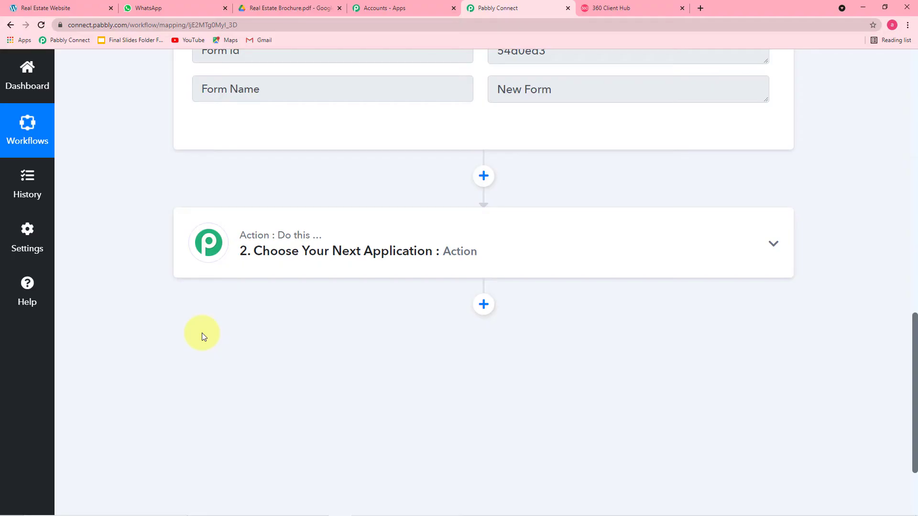
pyautogui.click(293, 251)
pyautogui.scroll(-2, 274, 287)
pyautogui.click(277, 234)
pyautogui.write('360')
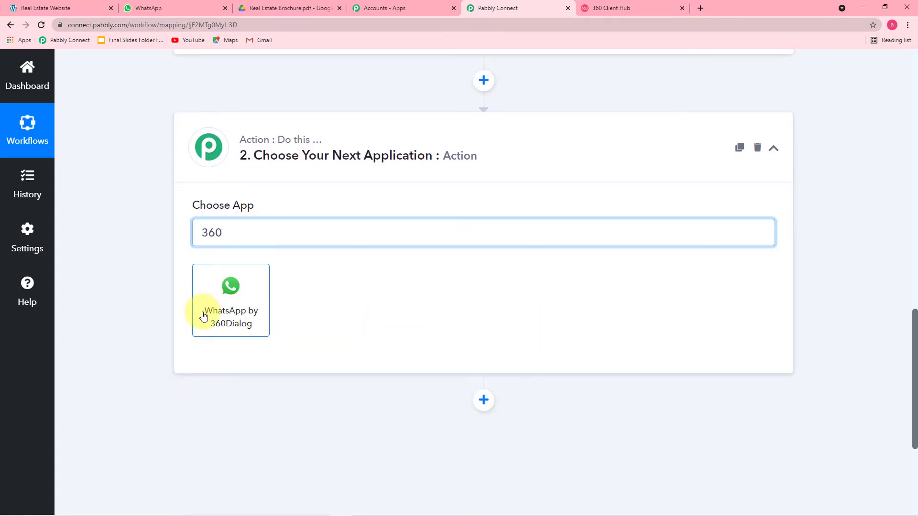
pyautogui.click(205, 310)
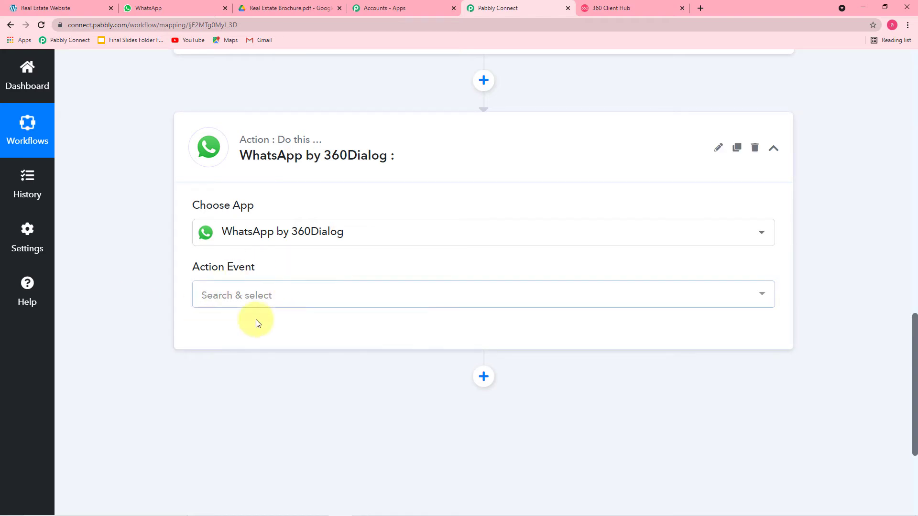
# - Set the action event to Send Template Message and start adding a new WhatsApp by 360Dialog connection
pyautogui.click(268, 297)
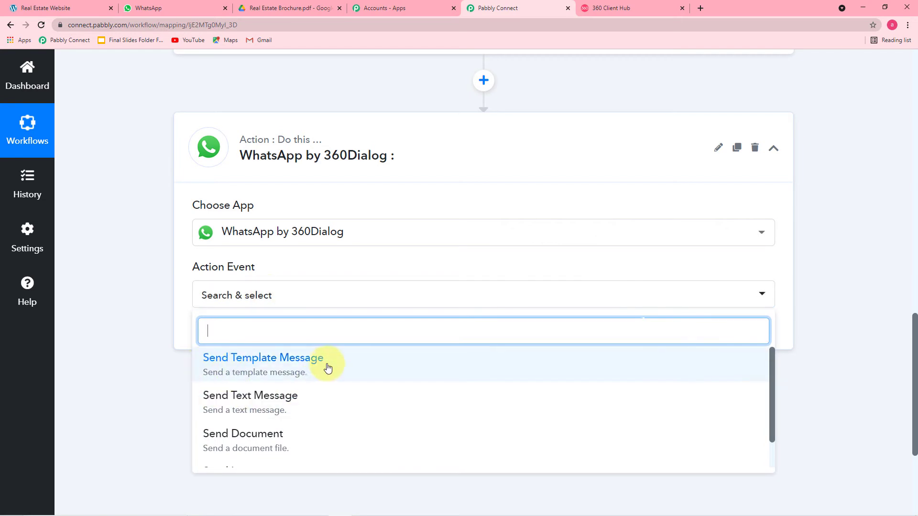
pyautogui.click(301, 371)
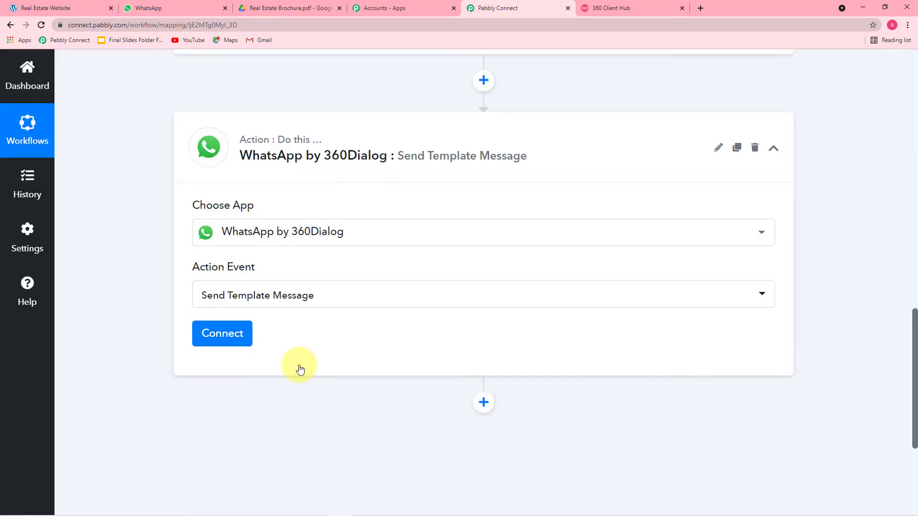
pyautogui.click(234, 339)
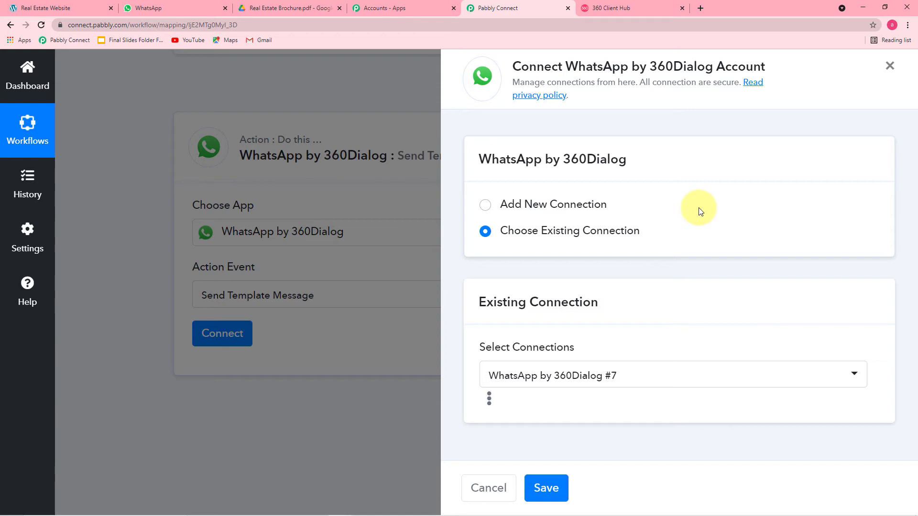
pyautogui.click(485, 204)
pyautogui.scroll(-3, 615, 254)
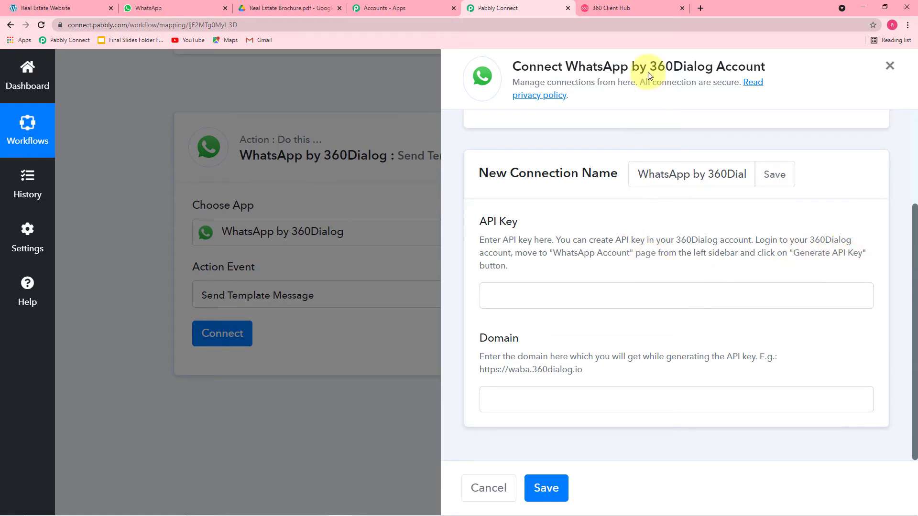
# - Examine the WhatsApp Accounts page in 360 Client Hub and the API key and domain requirements of the new Pabbly Connect connection
pyautogui.click(626, 8)
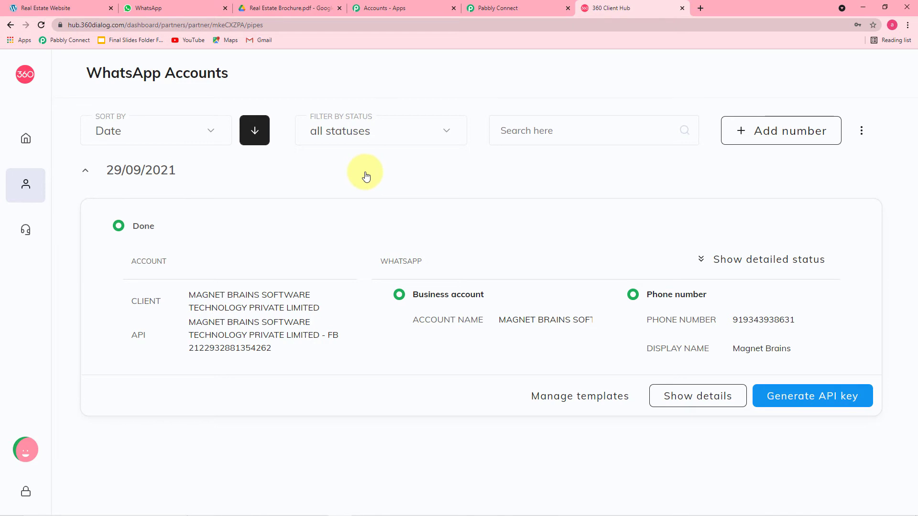
pyautogui.moveTo(34, 195)
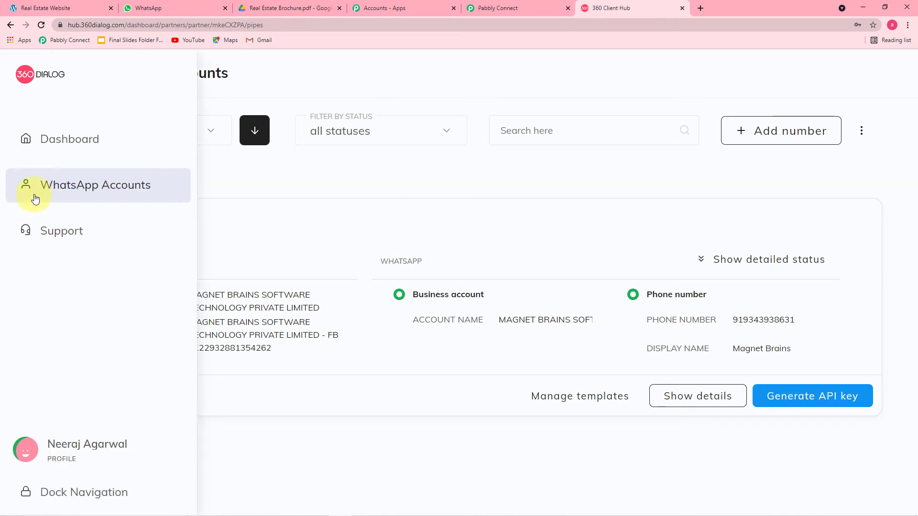
pyautogui.click(90, 189)
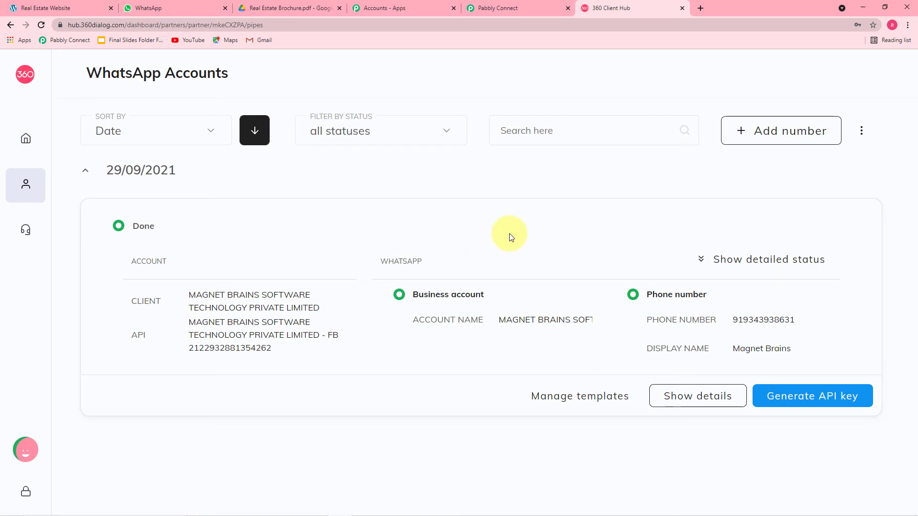
pyautogui.click(508, 7)
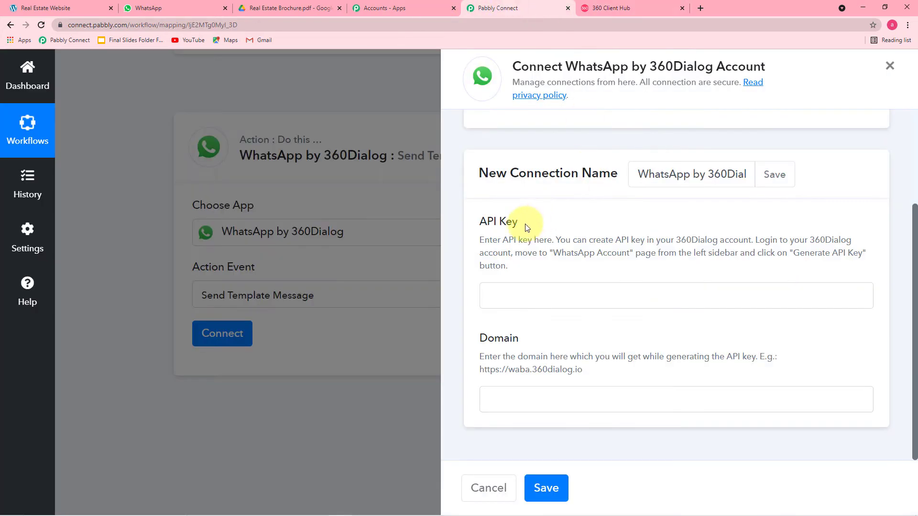
pyautogui.rightClick(518, 298)
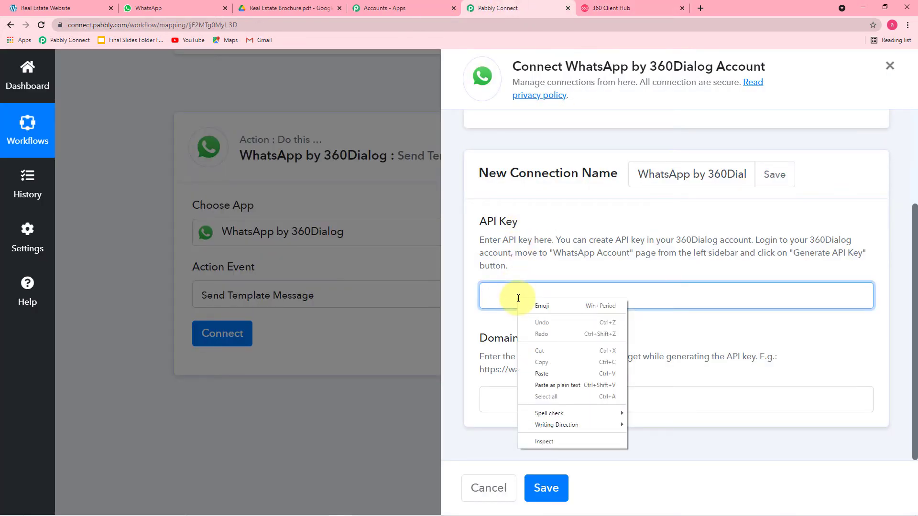
pyautogui.click(705, 339)
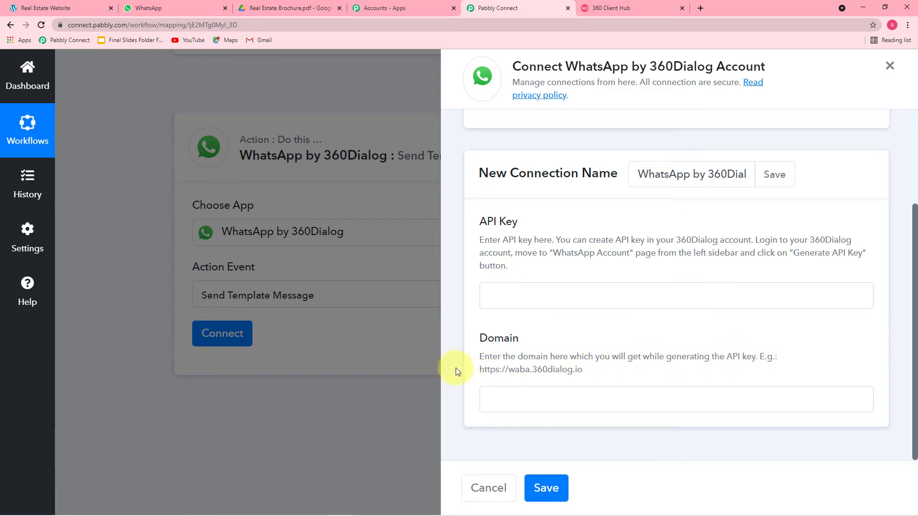
pyautogui.moveTo(481, 370); pyautogui.dragTo(583, 376)
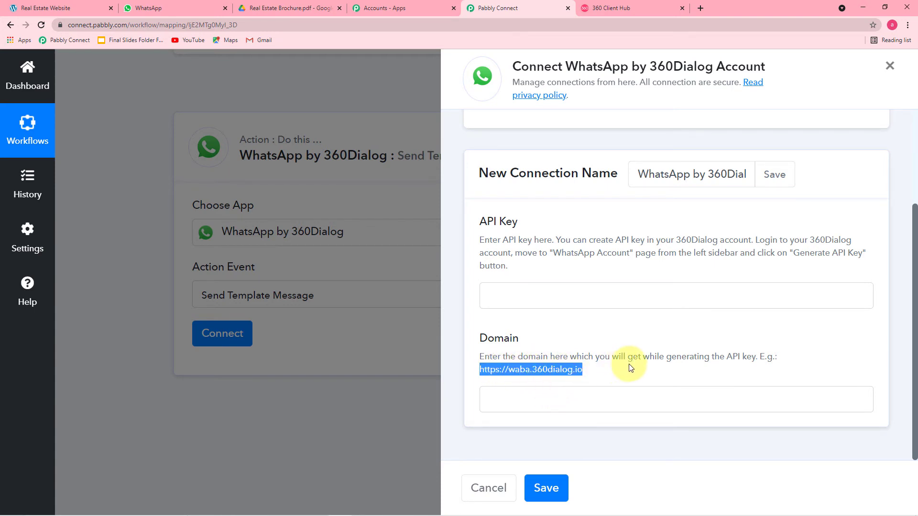
pyautogui.click(592, 301)
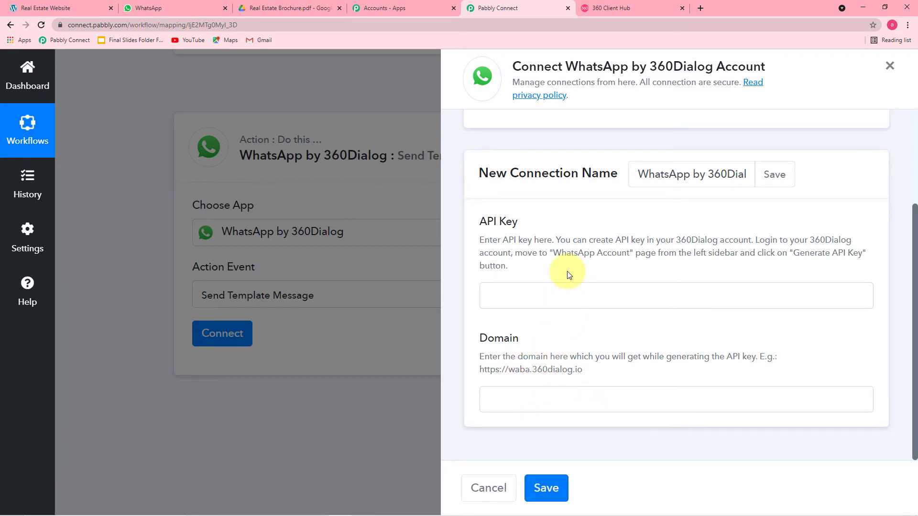
pyautogui.scroll(1, 567, 271)
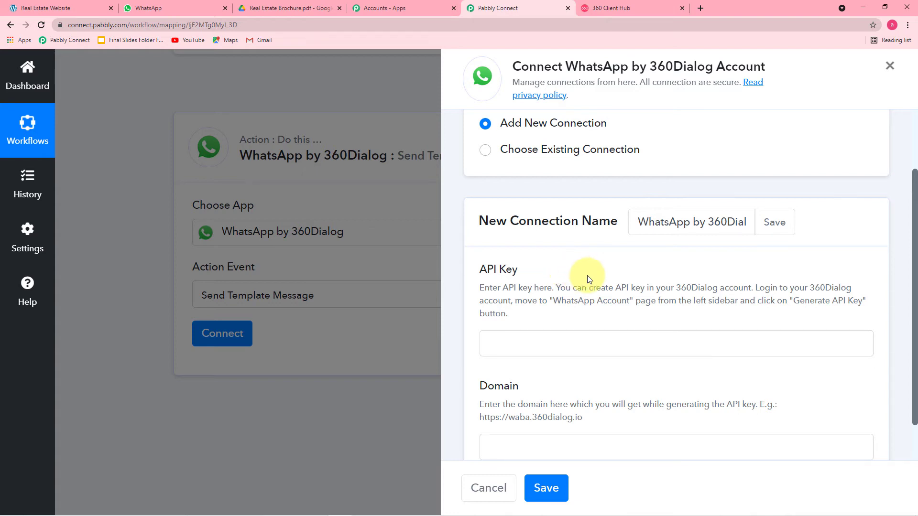
pyautogui.scroll(2, 587, 275)
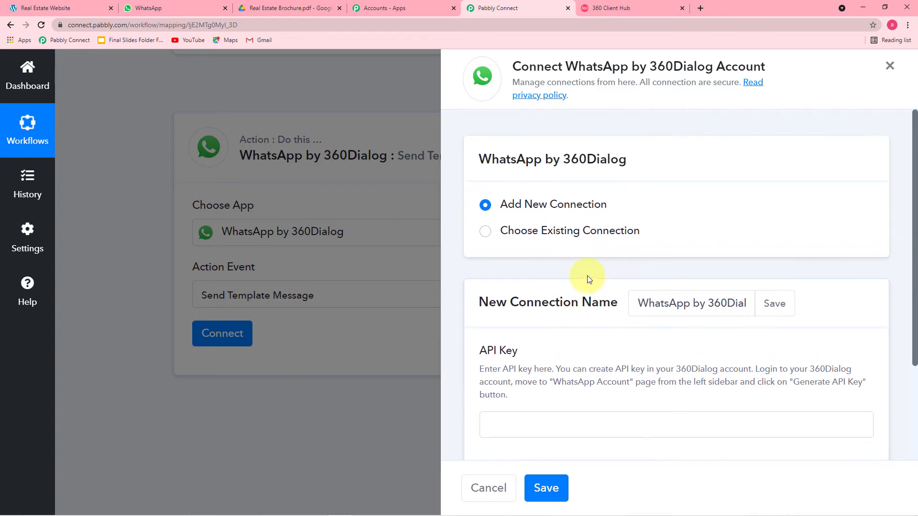
pyautogui.click(623, 11)
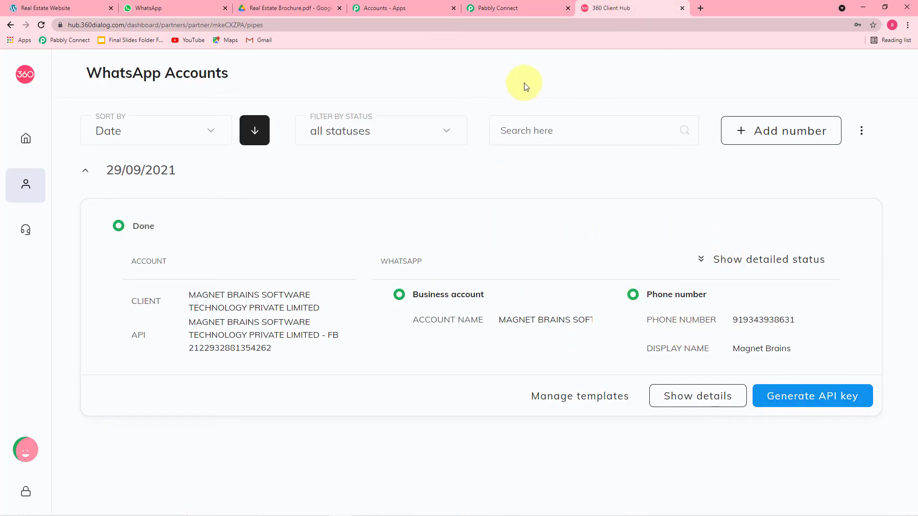
pyautogui.click(524, 6)
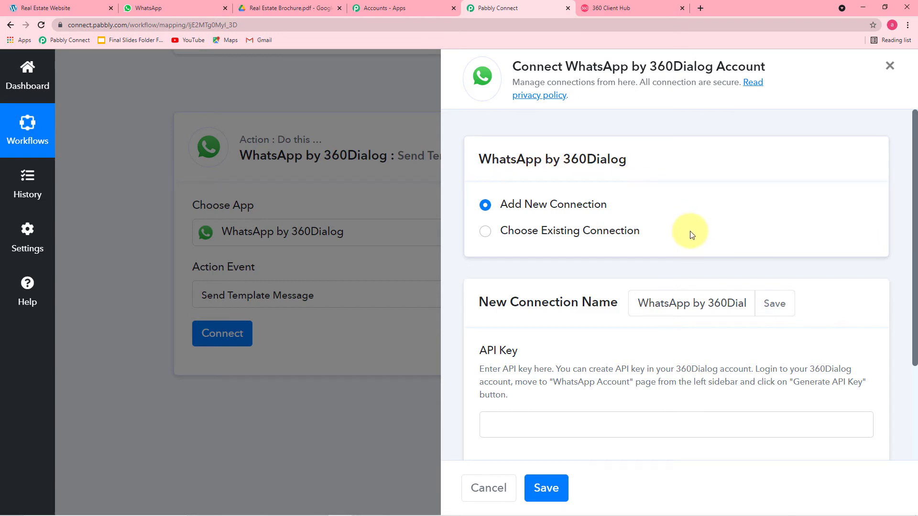
# - Connect the action with the existing connection WhatsApp by 360Dialog #7 and save it
pyautogui.click(485, 232)
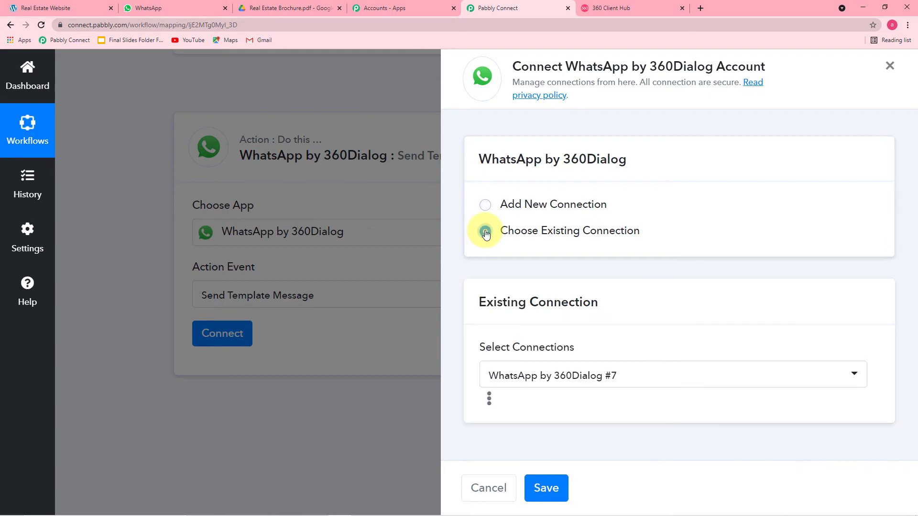
pyautogui.click(547, 488)
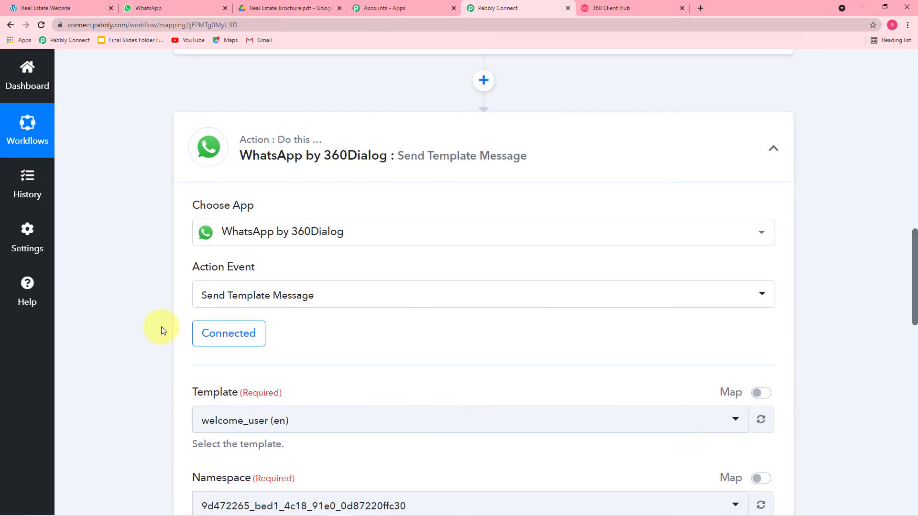
pyautogui.scroll(-3, 161, 326)
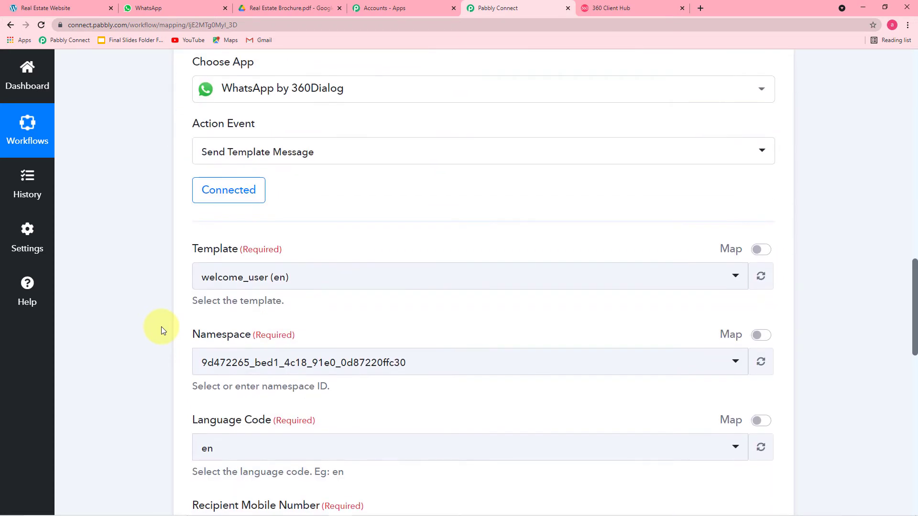
pyautogui.scroll(-1, 161, 326)
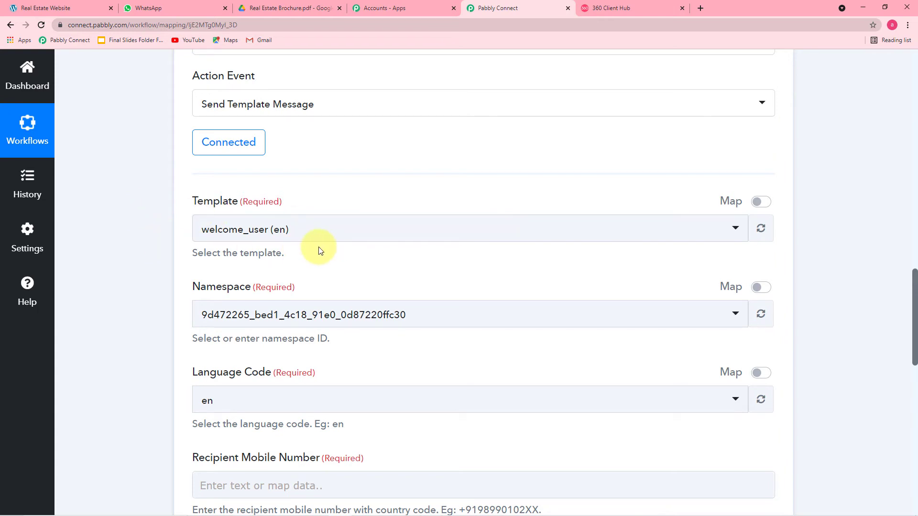
# - Switch to 360 Client Hub and preview the appointment template in the WhatsApp account's template list
pyautogui.click(623, 12)
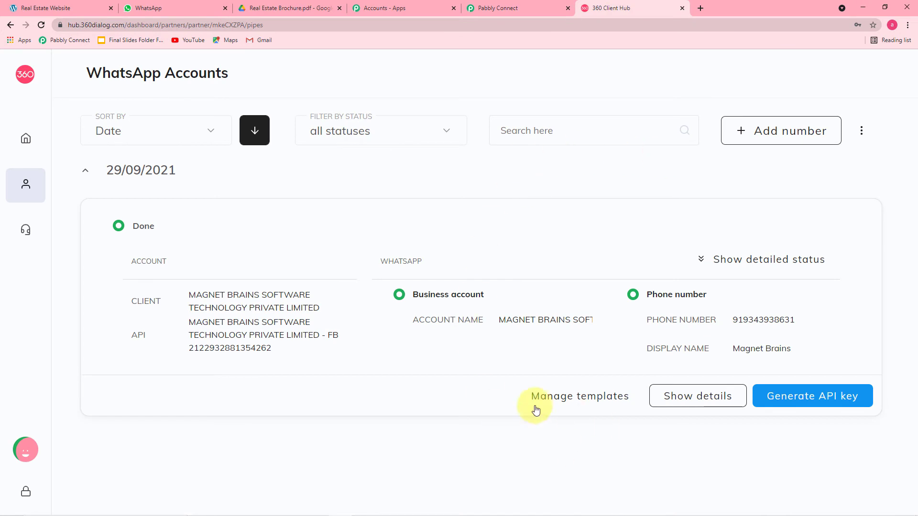
pyautogui.click(597, 400)
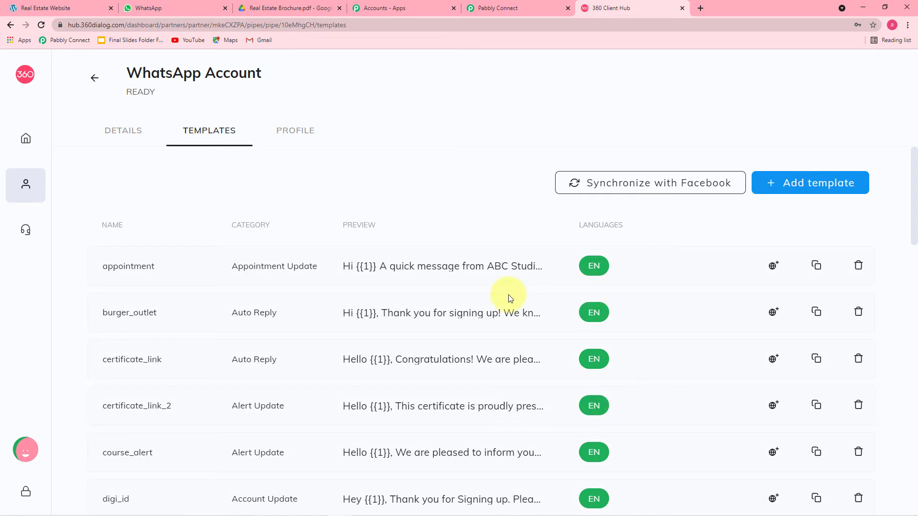
pyautogui.click(462, 271)
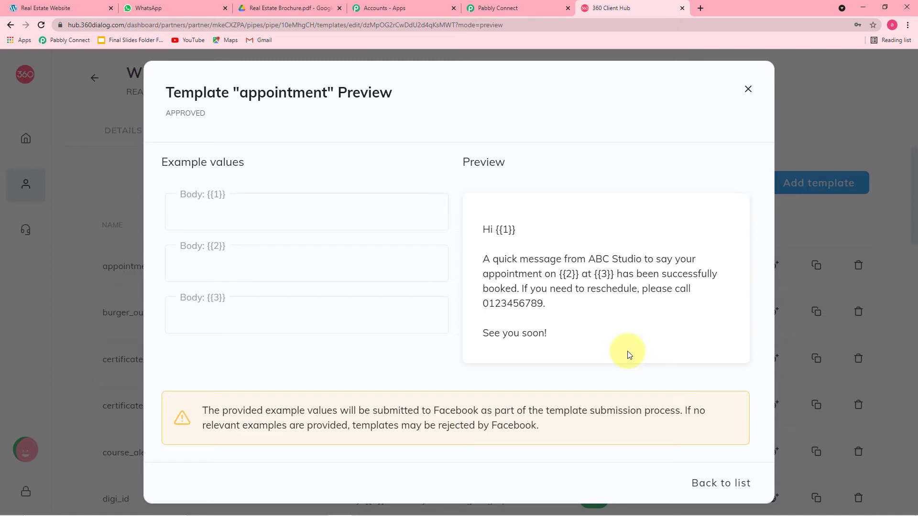
pyautogui.click(749, 90)
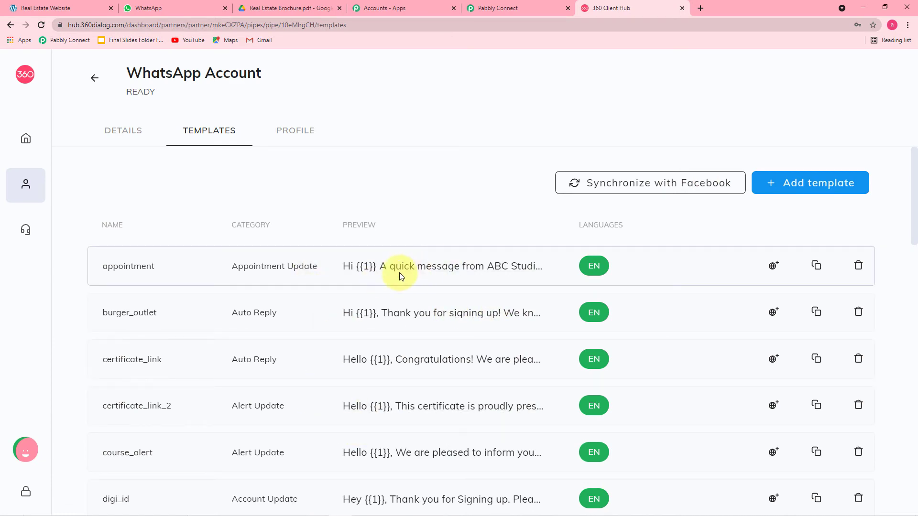
# - Open a blank new template form, examine its name, category, language, type and body fields, and close it unsaved
pyautogui.click(827, 185)
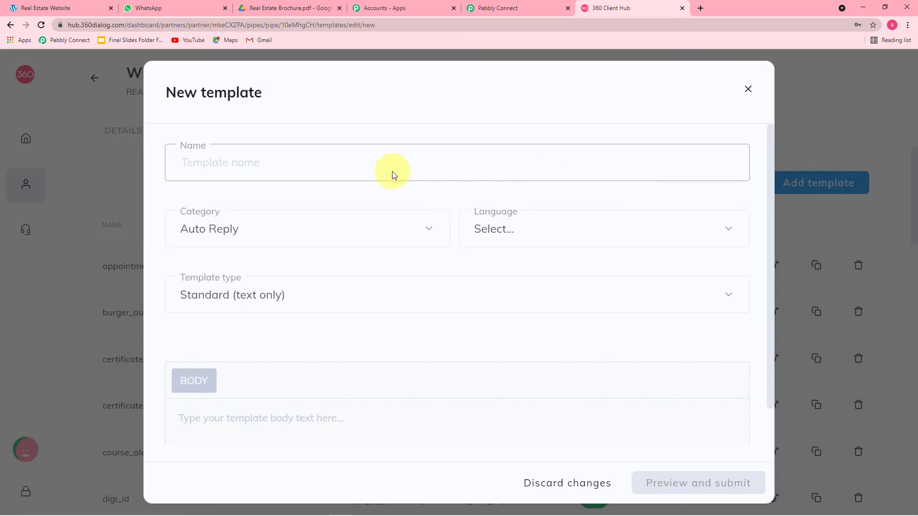
pyautogui.click(262, 166)
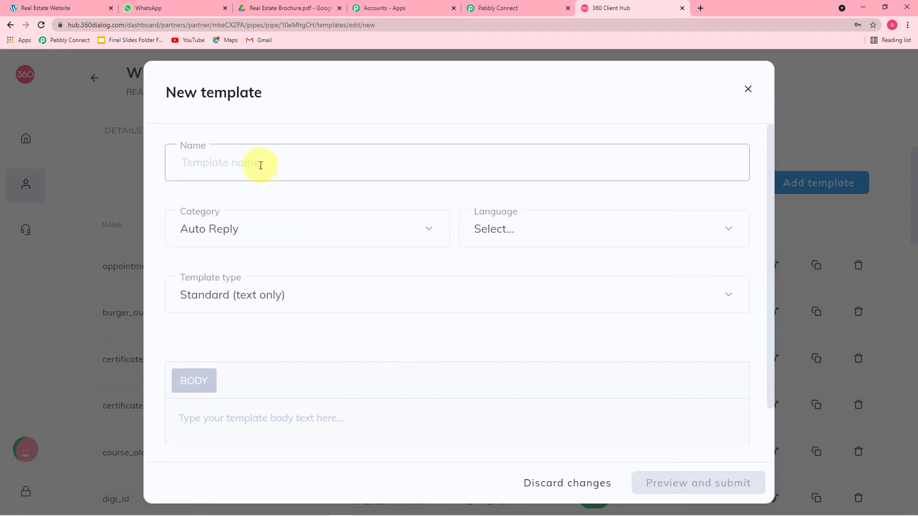
pyautogui.click(298, 242)
pyautogui.scroll(-10, 258, 338)
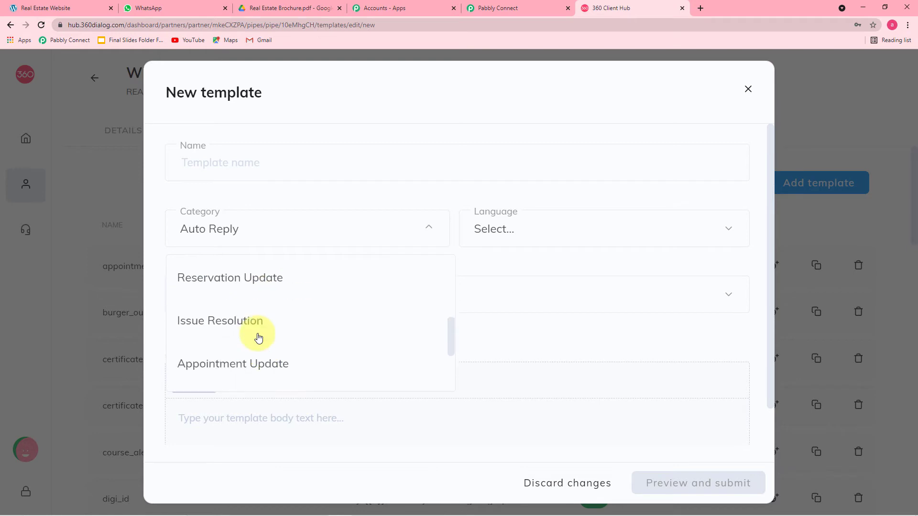
pyautogui.click(527, 233)
pyautogui.scroll(-5, 495, 317)
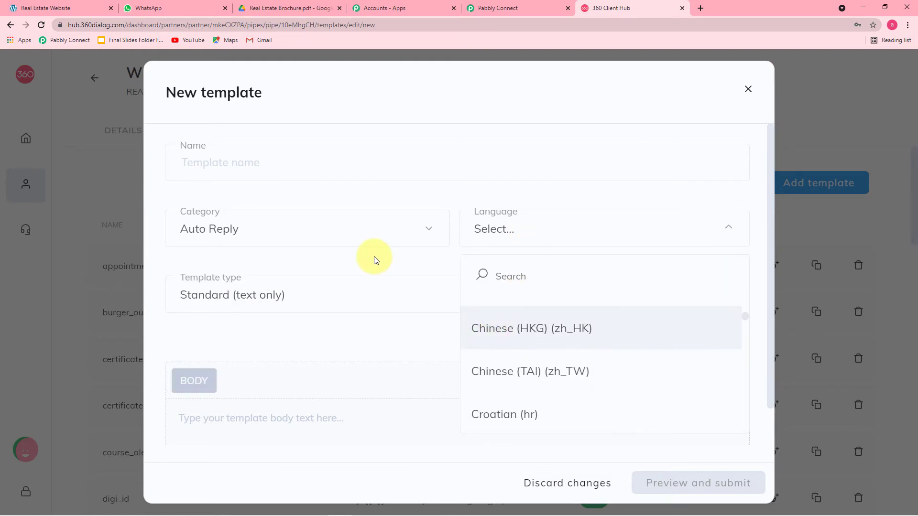
pyautogui.click(354, 285)
pyautogui.click(329, 306)
pyautogui.click(337, 285)
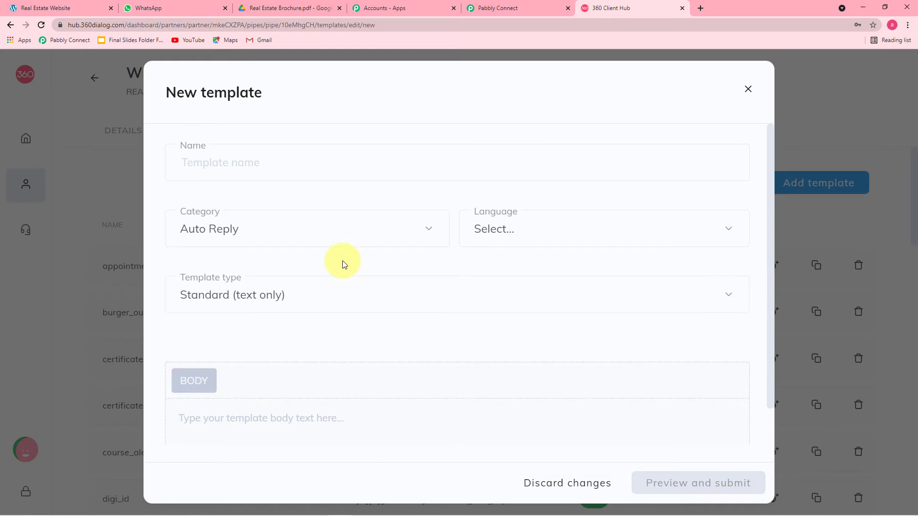
pyautogui.scroll(-1, 342, 282)
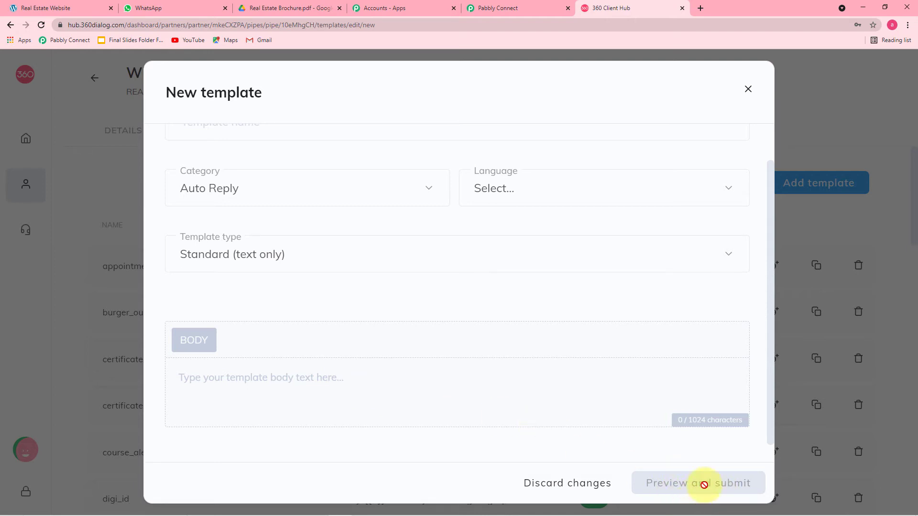
pyautogui.click(749, 90)
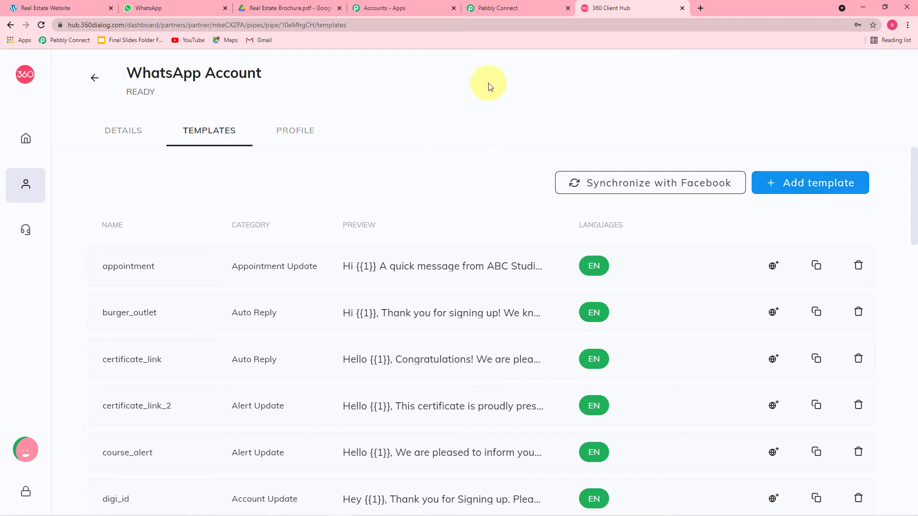
# - Switch to Pabbly Connect and choose send_brochure_final (en) as the message template
pyautogui.click(512, 9)
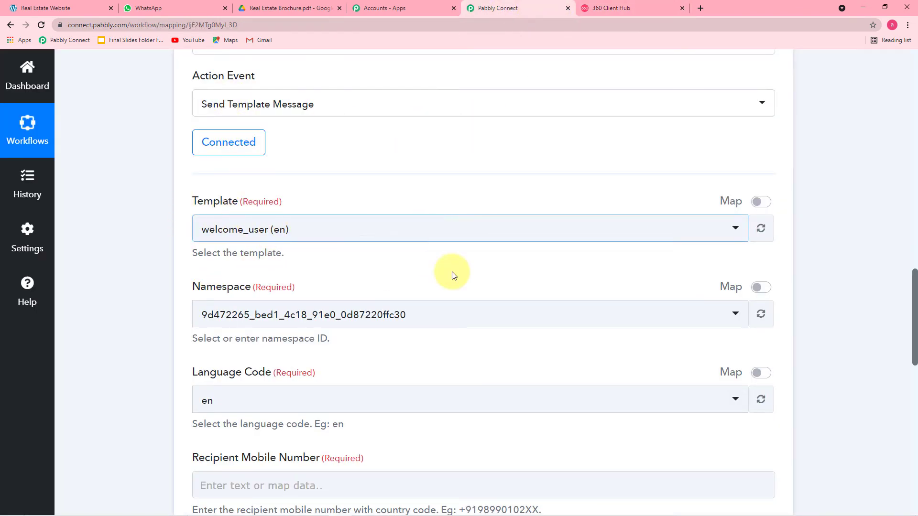
pyautogui.click(456, 235)
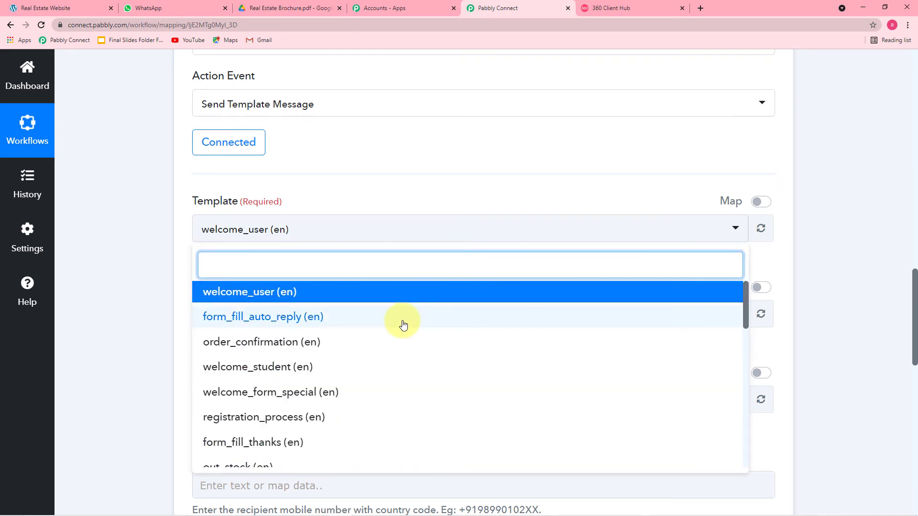
pyautogui.scroll(-6, 403, 325)
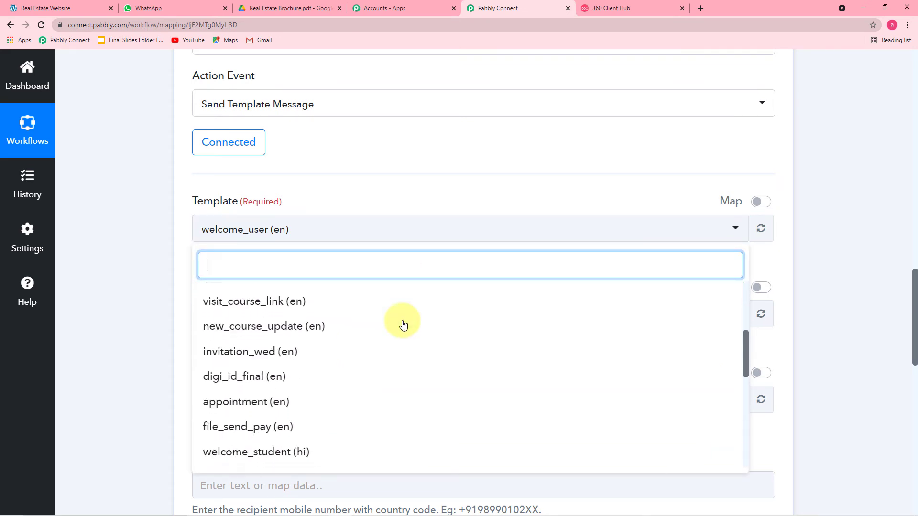
pyautogui.scroll(-6, 403, 325)
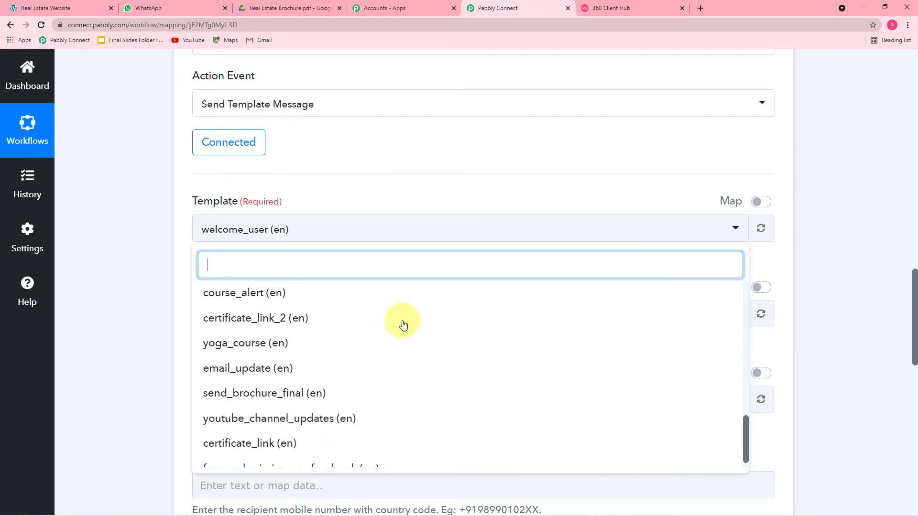
pyautogui.scroll(-2, 403, 324)
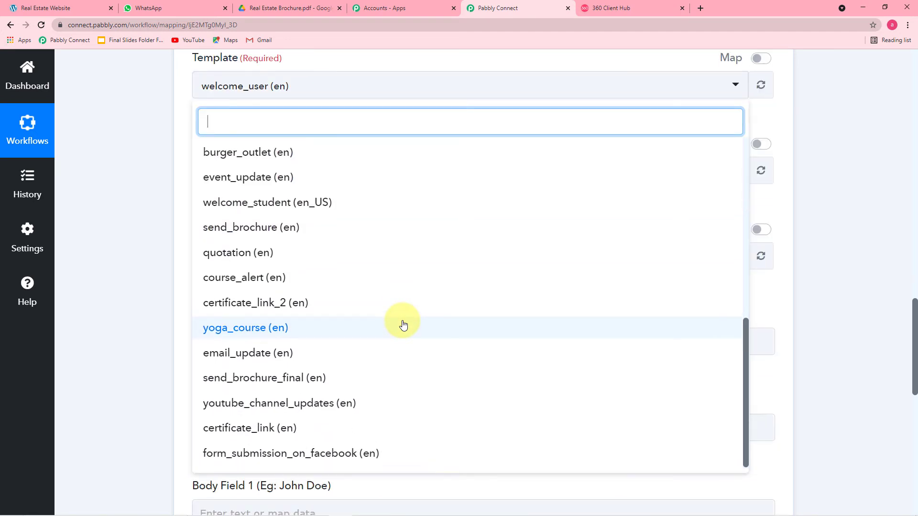
pyautogui.scroll(3, 403, 325)
pyautogui.write('se')
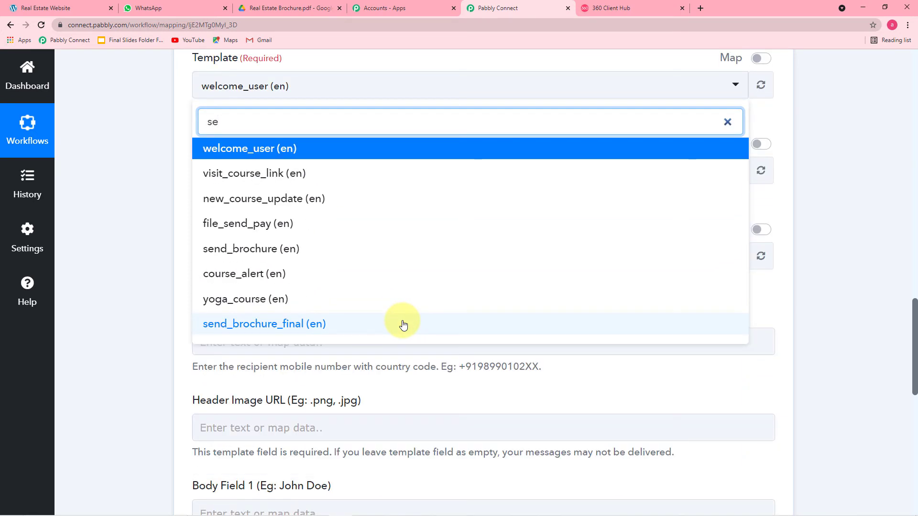
pyautogui.click(313, 328)
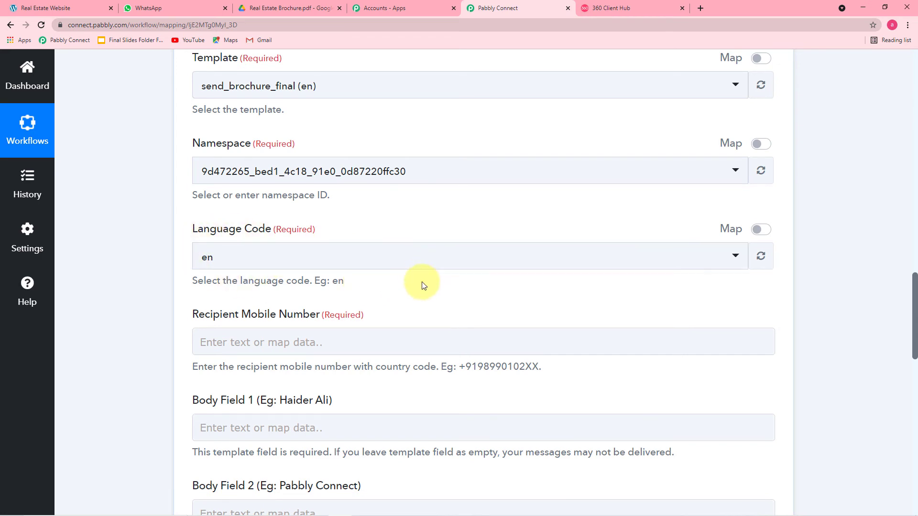
# - Check the mobile number format in the trigger's response and map the Elementor form's Mobile Number to the Recipient Mobile Number
pyautogui.scroll(-2, 420, 283)
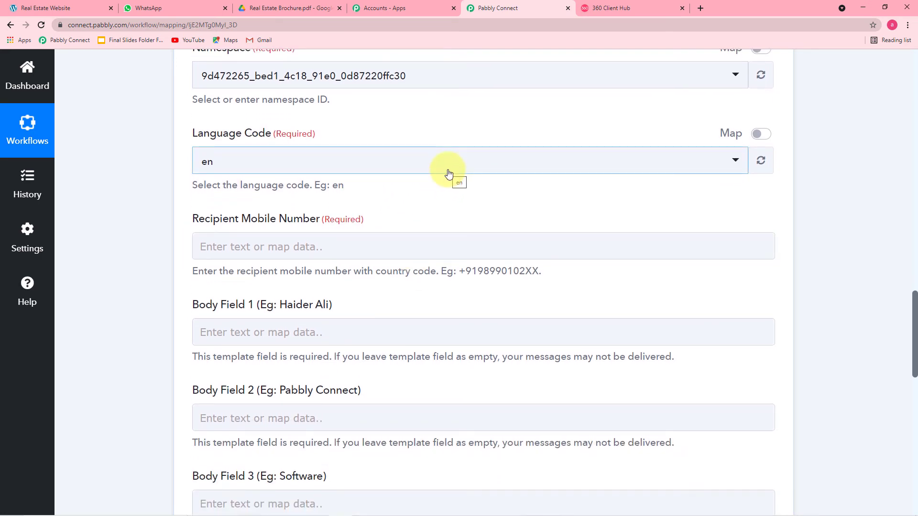
pyautogui.scroll(-1, 413, 202)
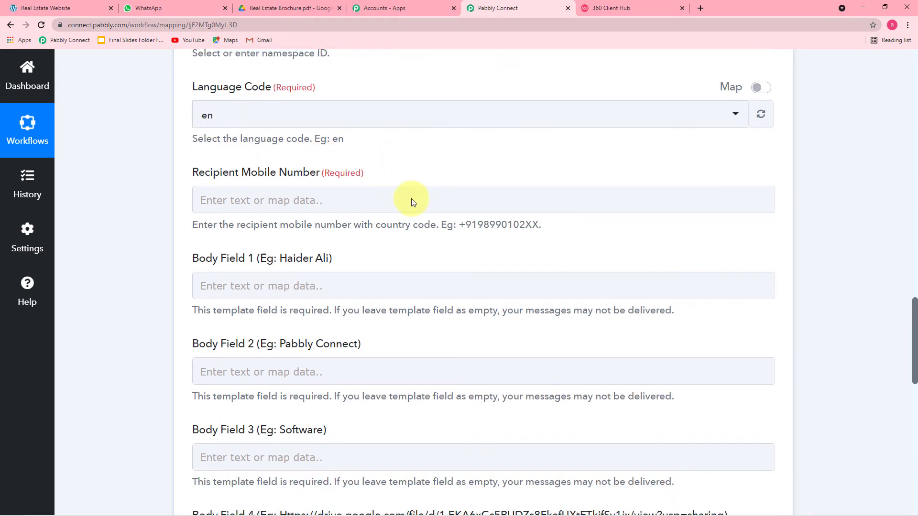
pyautogui.scroll(-1, 412, 201)
pyautogui.click(383, 151)
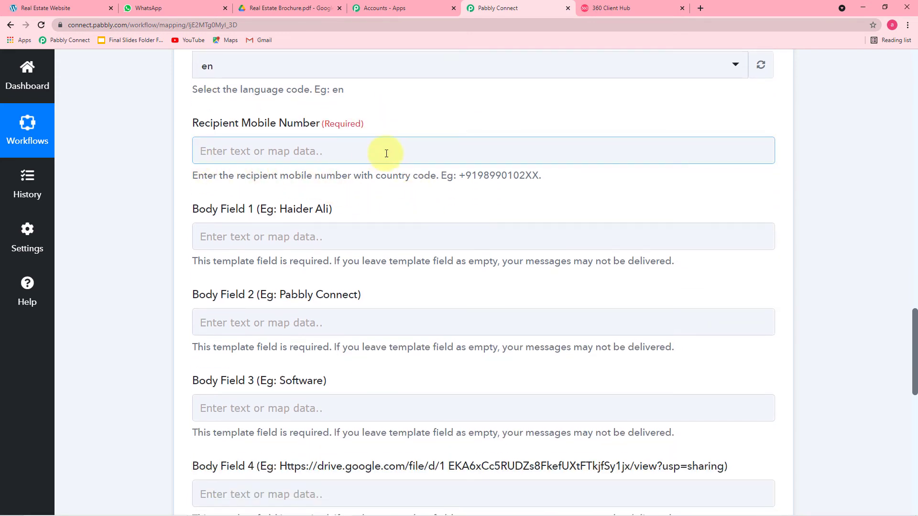
pyautogui.click(357, 153)
pyautogui.scroll(-2, 355, 153)
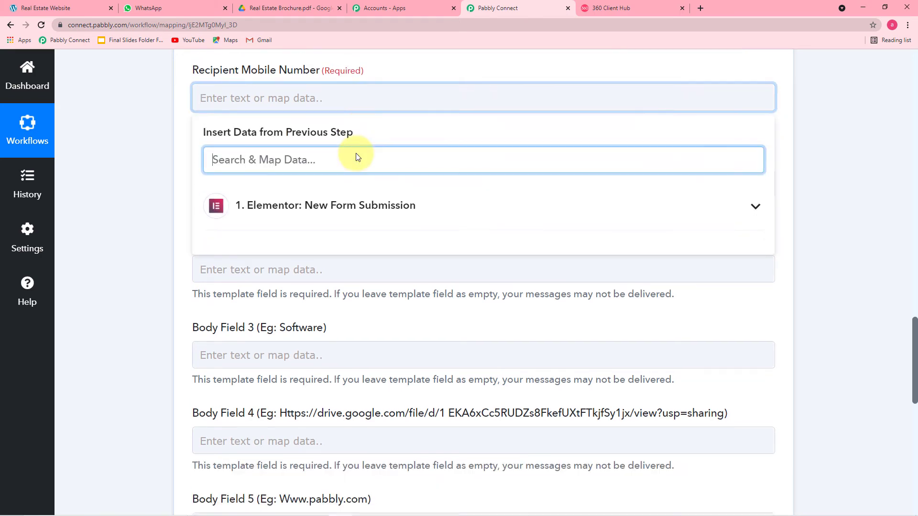
pyautogui.scroll(4, 134, 159)
pyautogui.scroll(15, 134, 159)
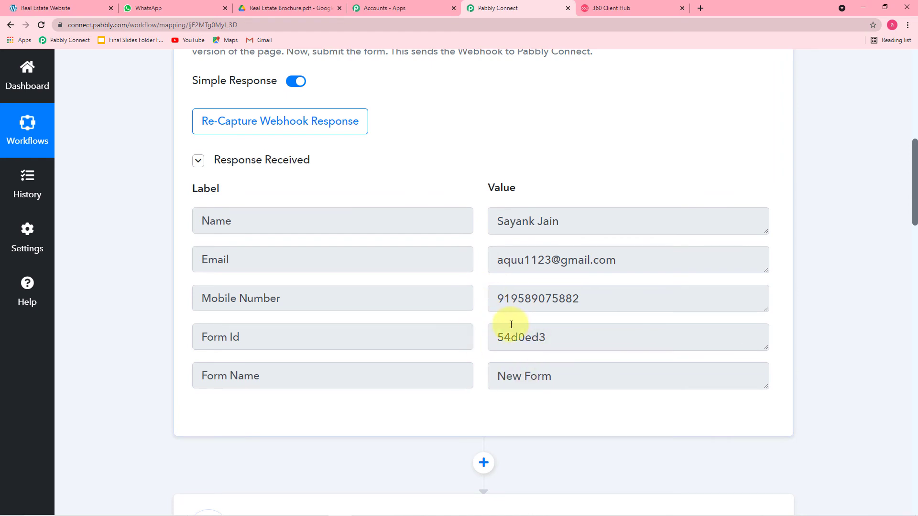
pyautogui.scroll(-4, 401, 334)
pyautogui.scroll(-15, 403, 337)
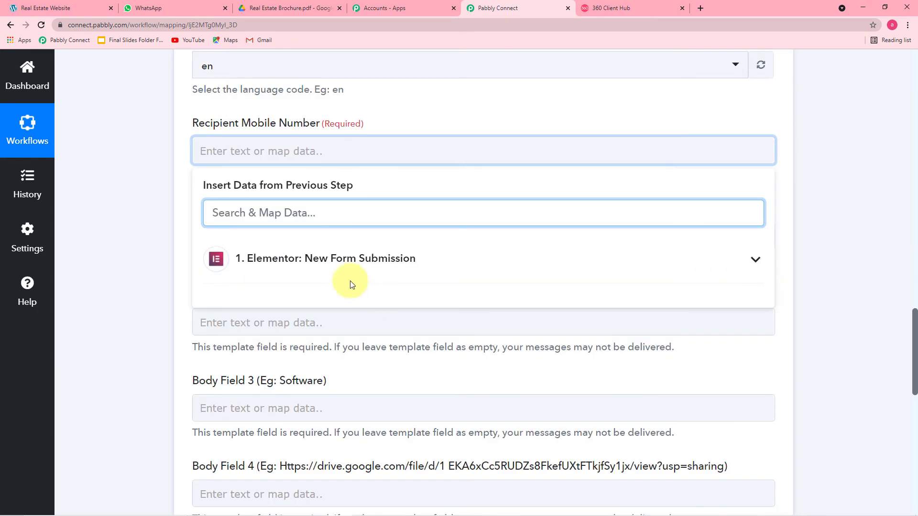
pyautogui.click(304, 151)
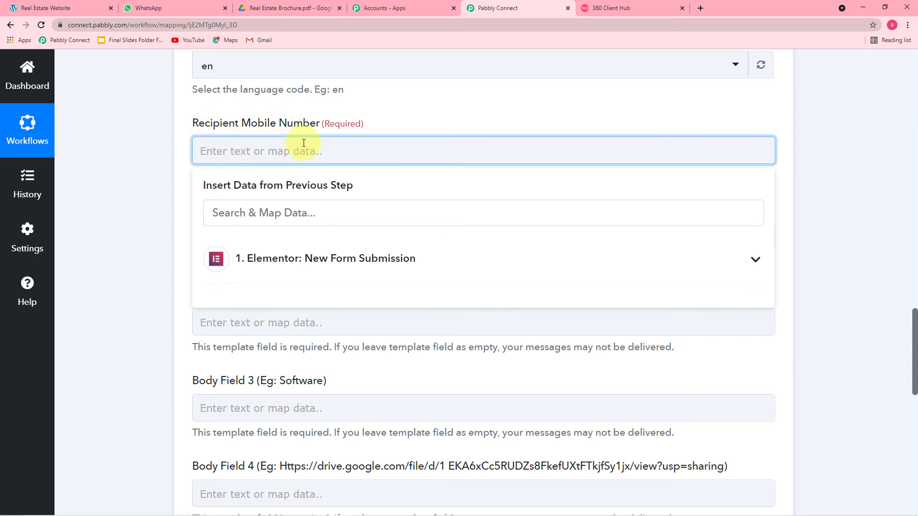
pyautogui.click(401, 268)
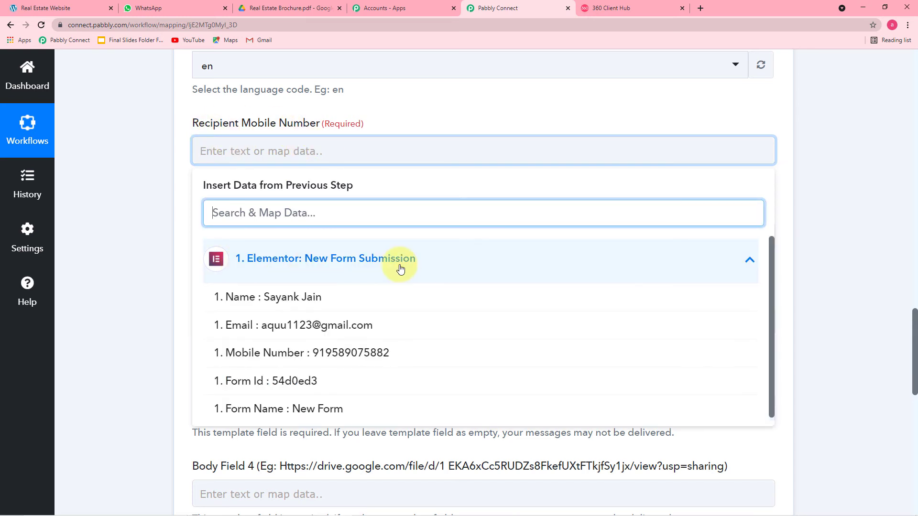
pyautogui.click(352, 352)
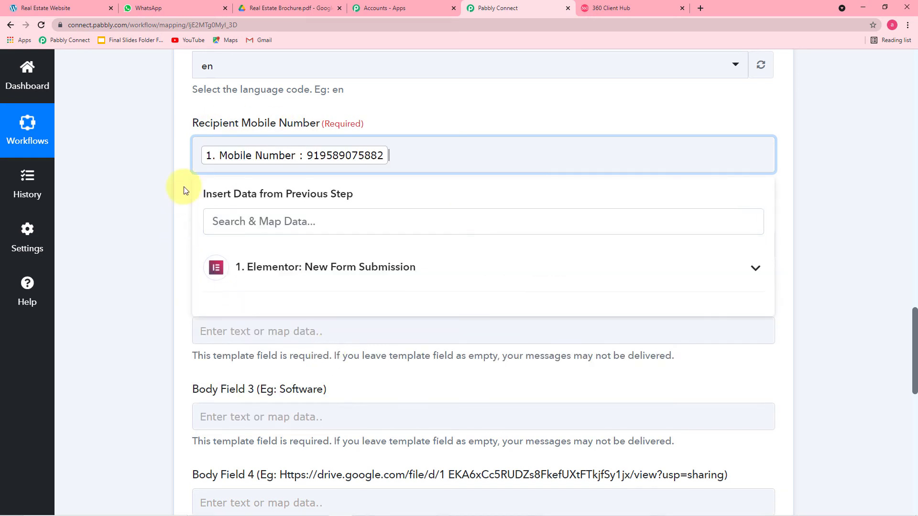
pyautogui.click(167, 195)
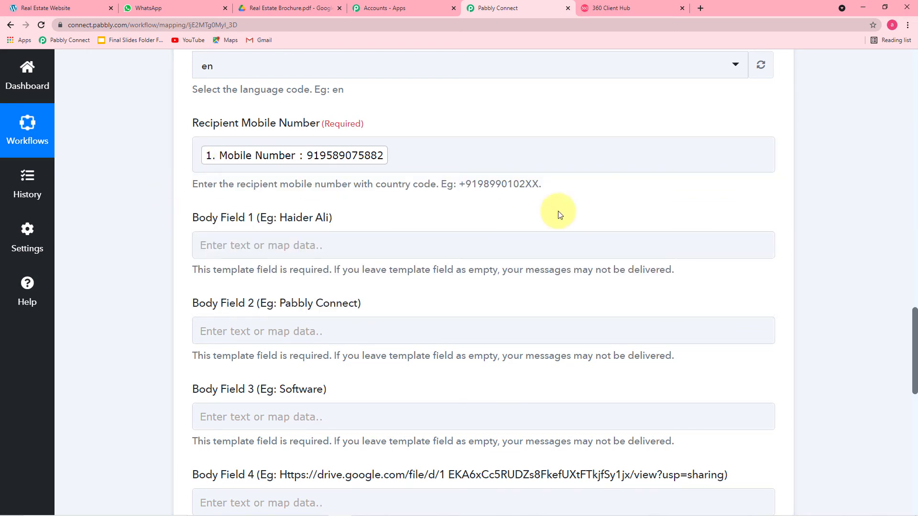
# - Add a + prefix before the mapped value in the Recipient Mobile Number
pyautogui.click(207, 162)
pyautogui.click(197, 156)
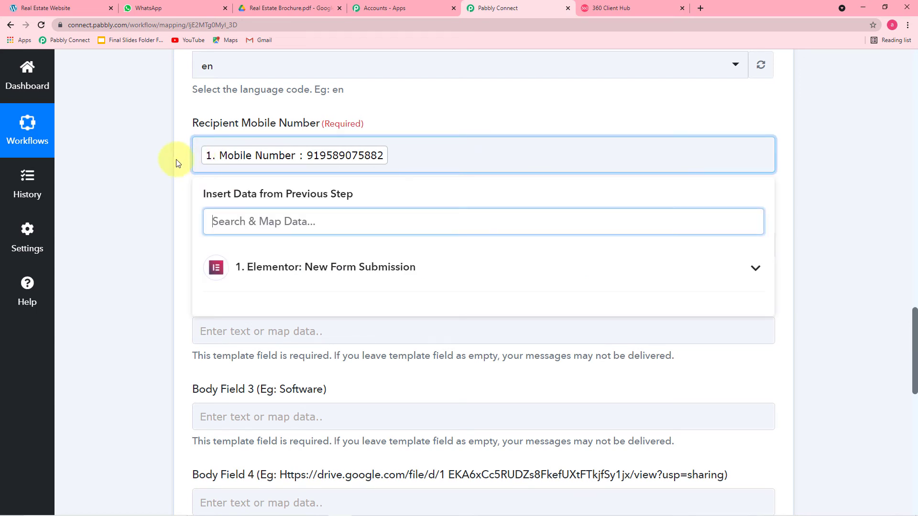
pyautogui.write('+')
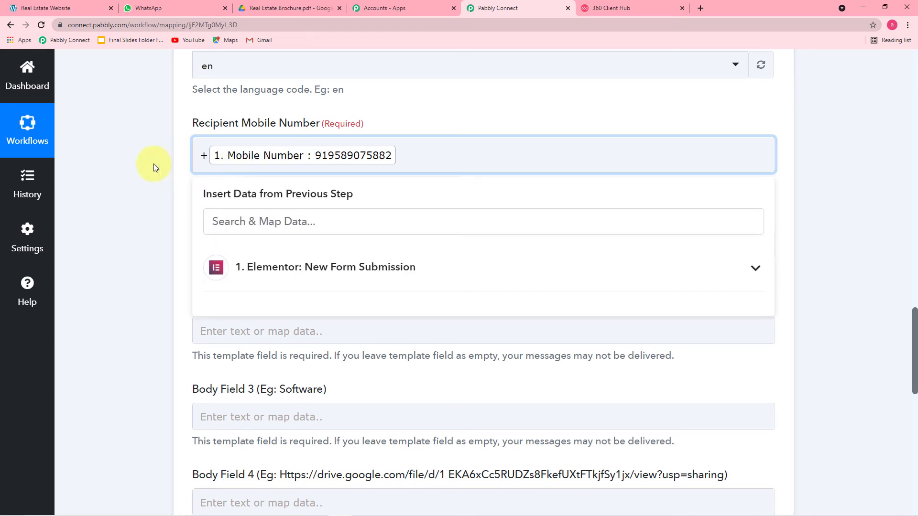
pyautogui.click(173, 157)
pyautogui.scroll(-2, 173, 157)
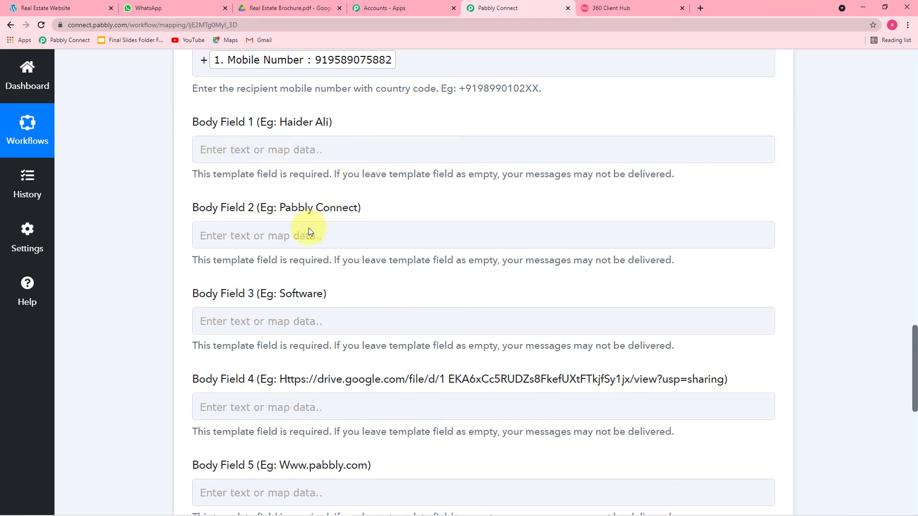
# - Switch to 360 Client Hub, examine the send_brochure_final template preview and its six body placeholders, and return to Pabbly Connect
pyautogui.scroll(-2, 216, 463)
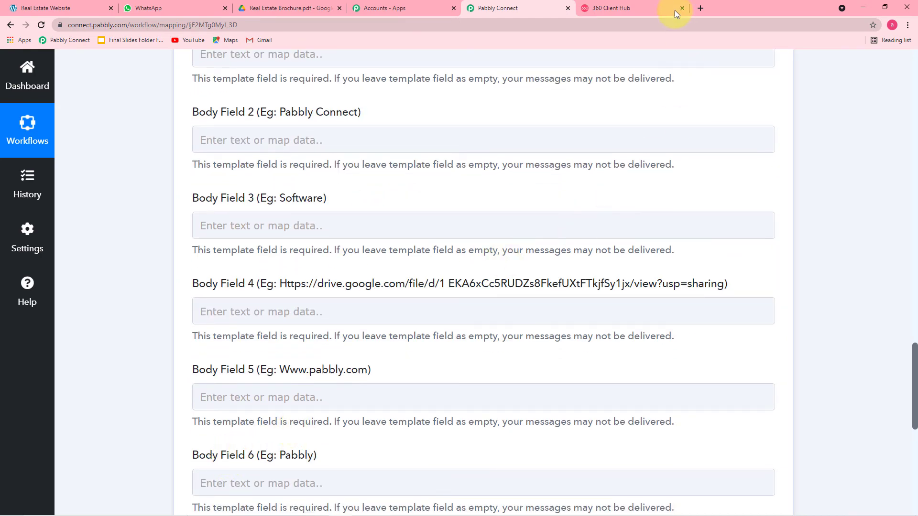
pyautogui.click(612, 7)
pyautogui.scroll(-7, 277, 272)
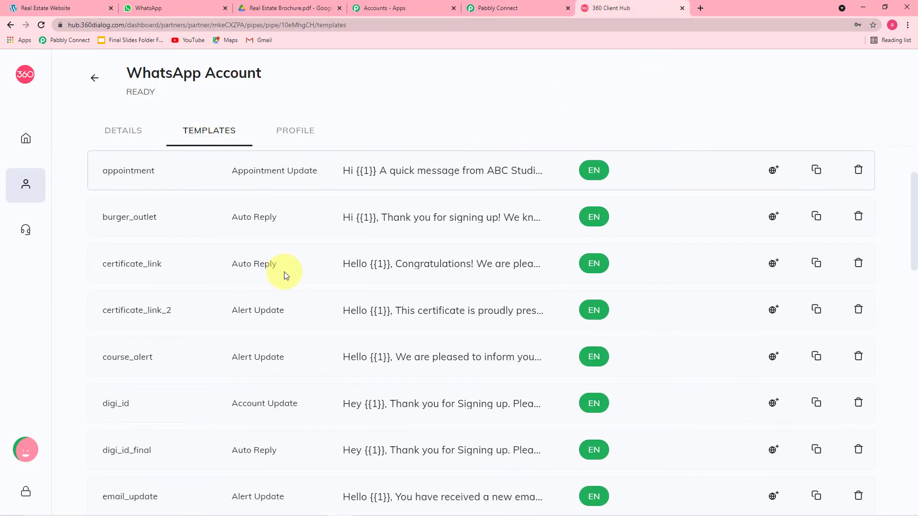
pyautogui.scroll(-9, 237, 279)
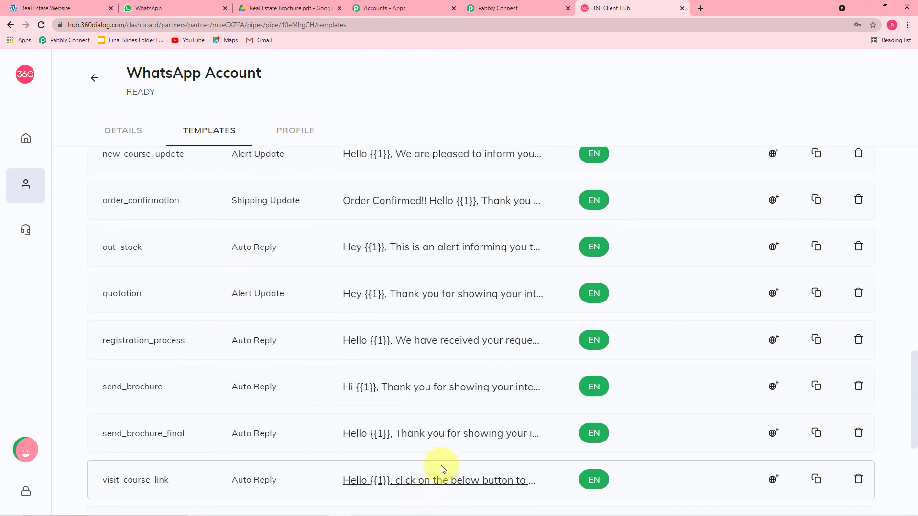
pyautogui.click(437, 434)
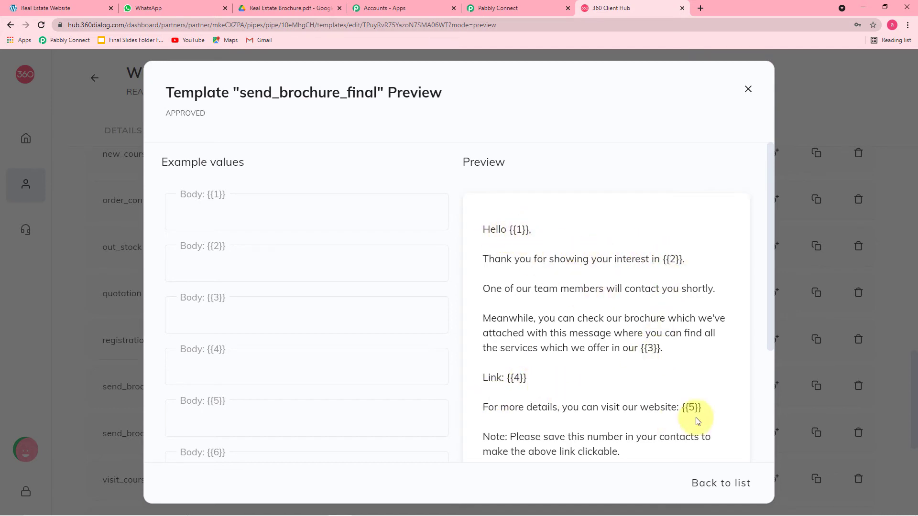
pyautogui.scroll(-2, 622, 451)
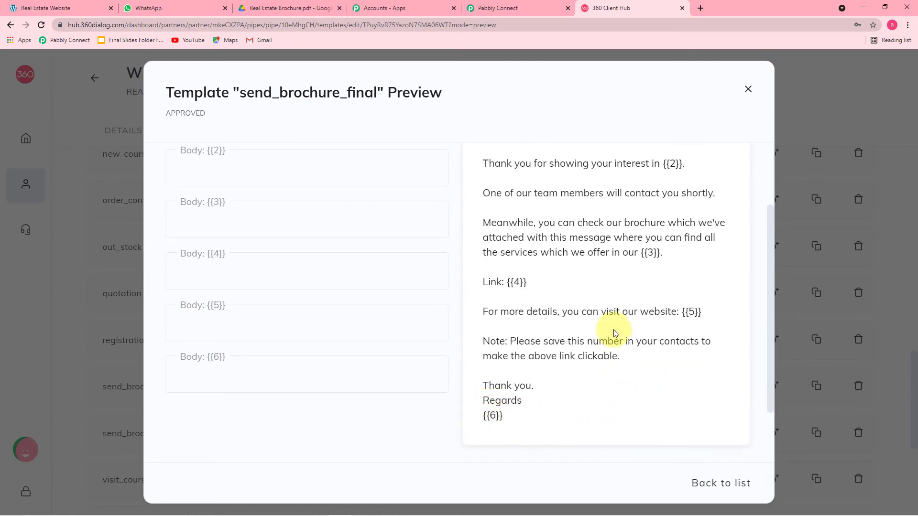
pyautogui.scroll(2, 586, 271)
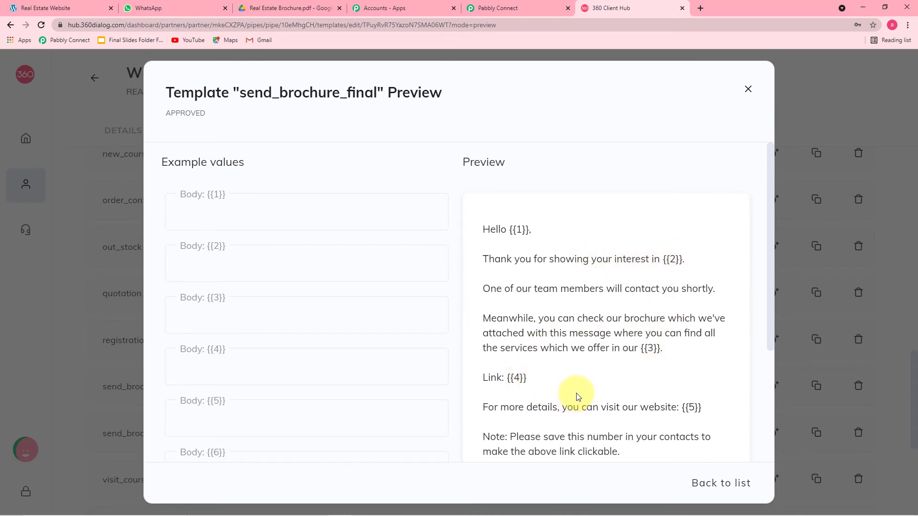
pyautogui.scroll(-2, 556, 384)
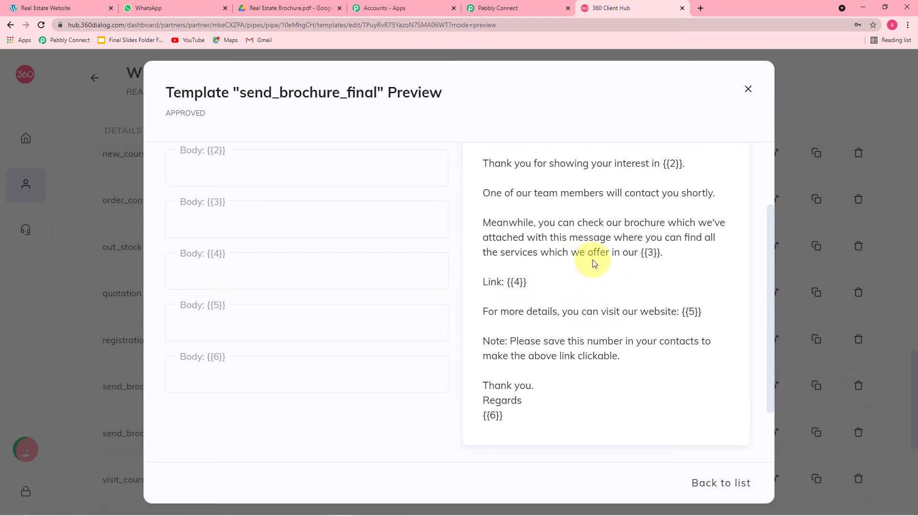
pyautogui.click(497, 9)
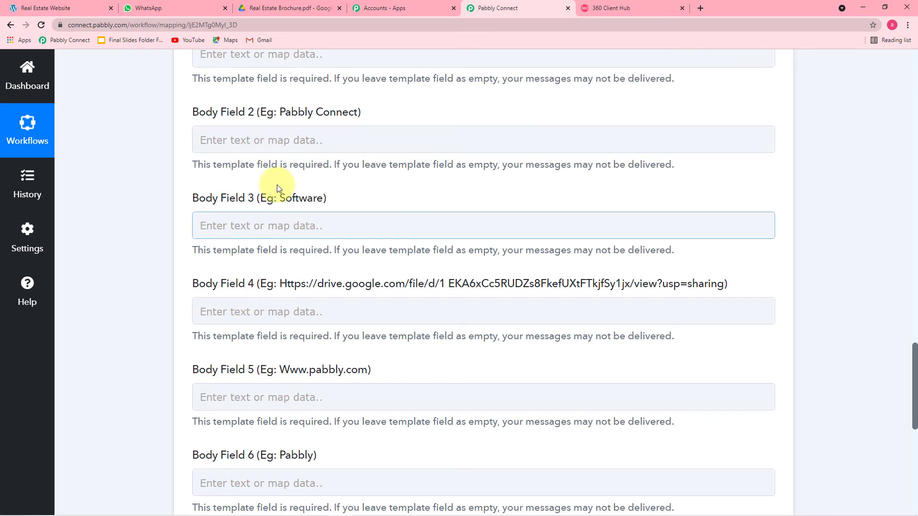
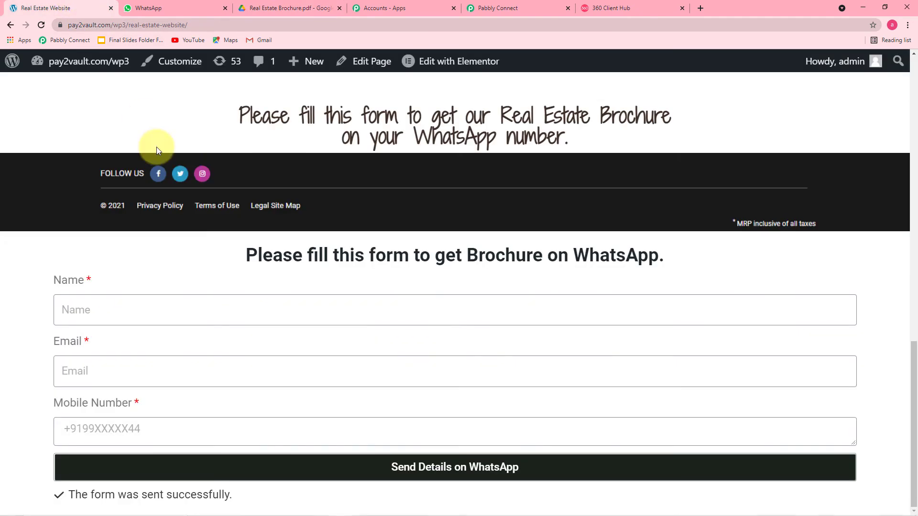
# - Copy the name 91 ACRES from the real estate website's header and paste it into Body Field 2 in Pabbly Connect
pyautogui.scroll(10, 287, 114)
pyautogui.scroll(5, 291, 118)
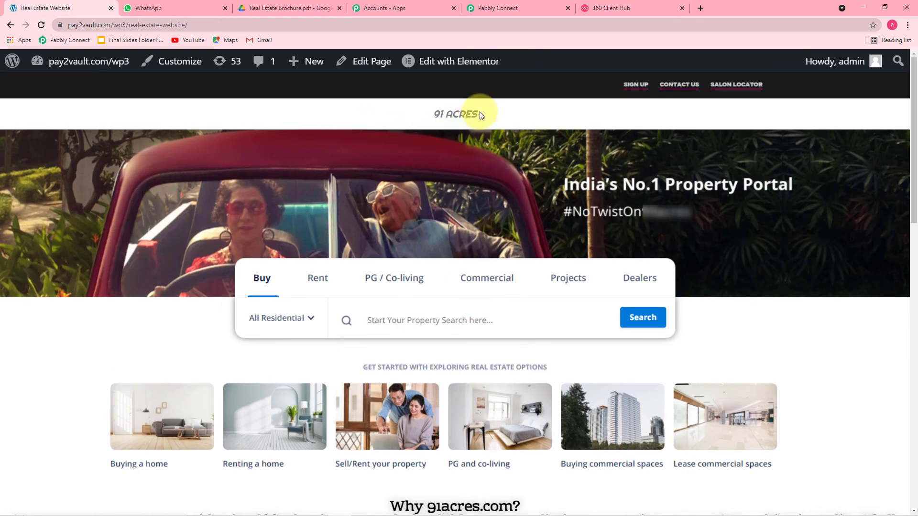
pyautogui.moveTo(480, 115); pyautogui.dragTo(440, 114)
pyautogui.rightClick(434, 113)
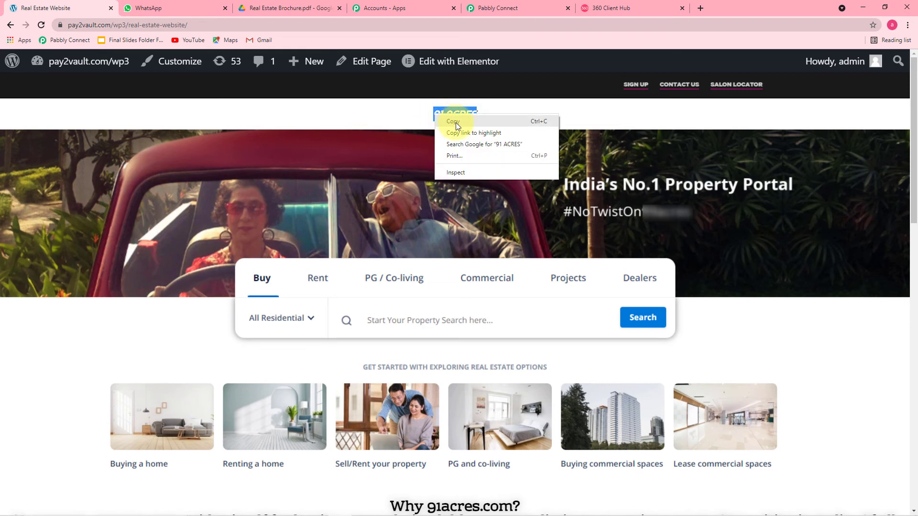
pyautogui.click(455, 122)
pyautogui.click(498, 9)
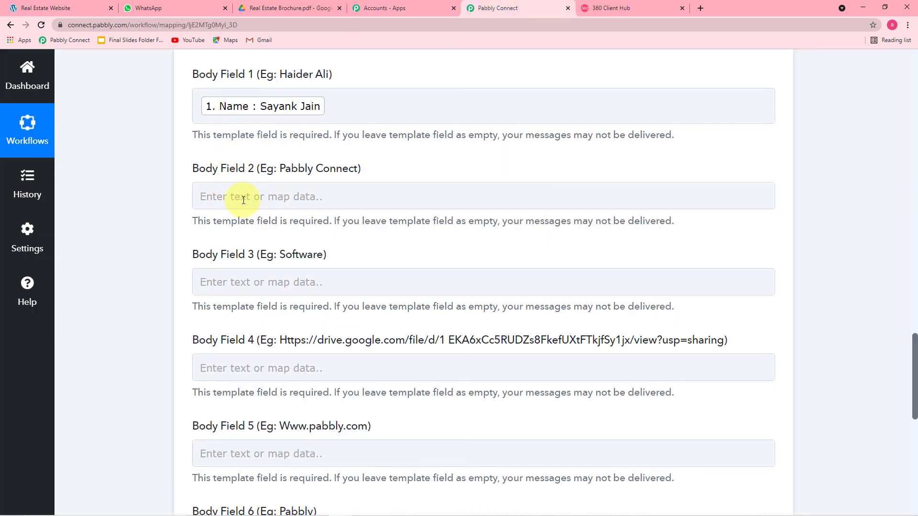
pyautogui.click(244, 200)
pyautogui.rightClick(241, 199)
pyautogui.click(289, 276)
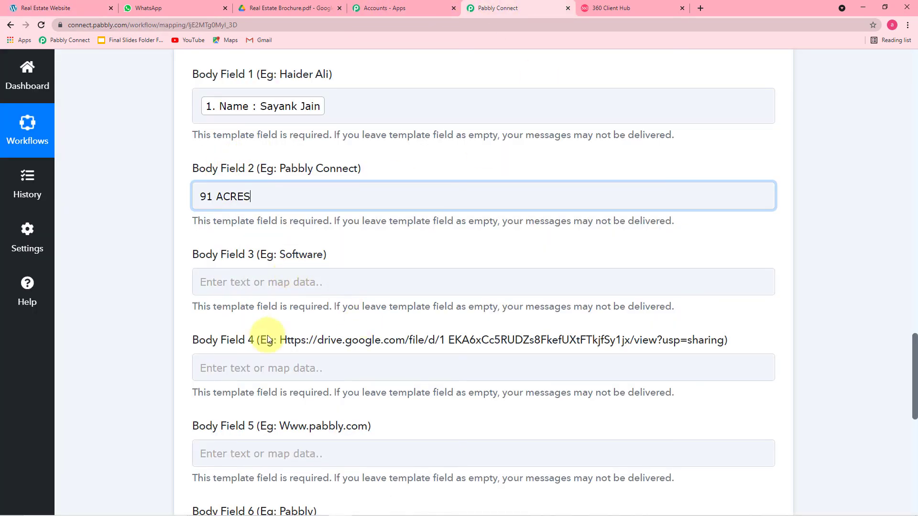
# - Check placeholder {{3}} in the 360 Client Hub template preview and enter "Real Estate Properties" in Pabbly Connect's Body Field 3
pyautogui.click(627, 11)
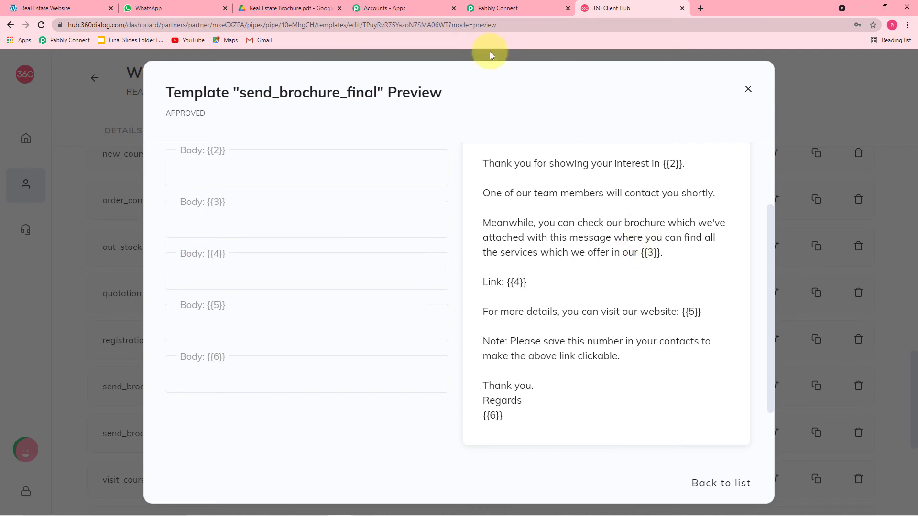
pyautogui.click(485, 12)
pyautogui.click(302, 277)
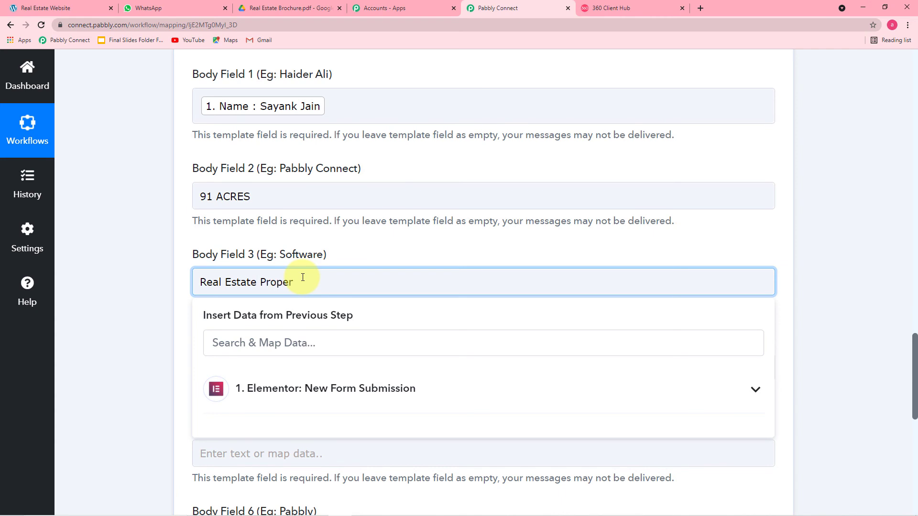
pyautogui.click(159, 240)
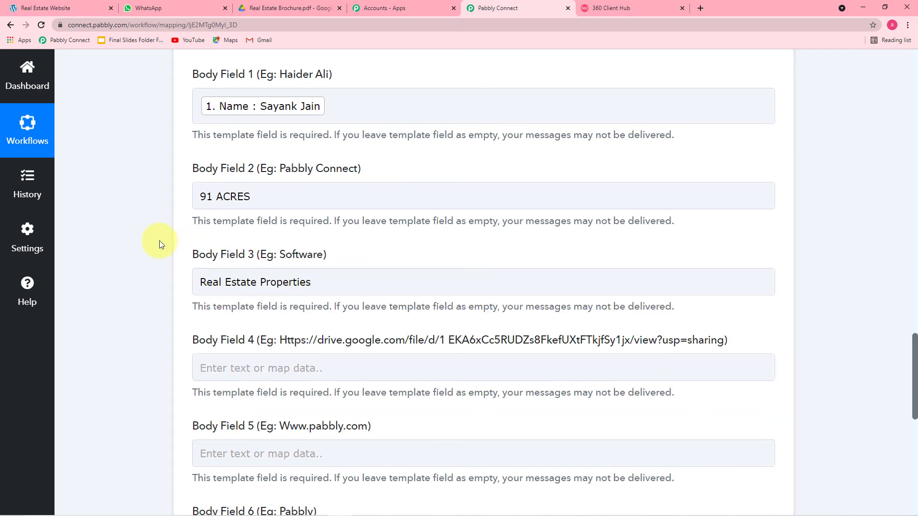
# - Switch to Google Drive and copy the sharing link of Real Estate Brochure.pdf for Body Field 4
pyautogui.scroll(-3, 160, 242)
pyautogui.click(270, 225)
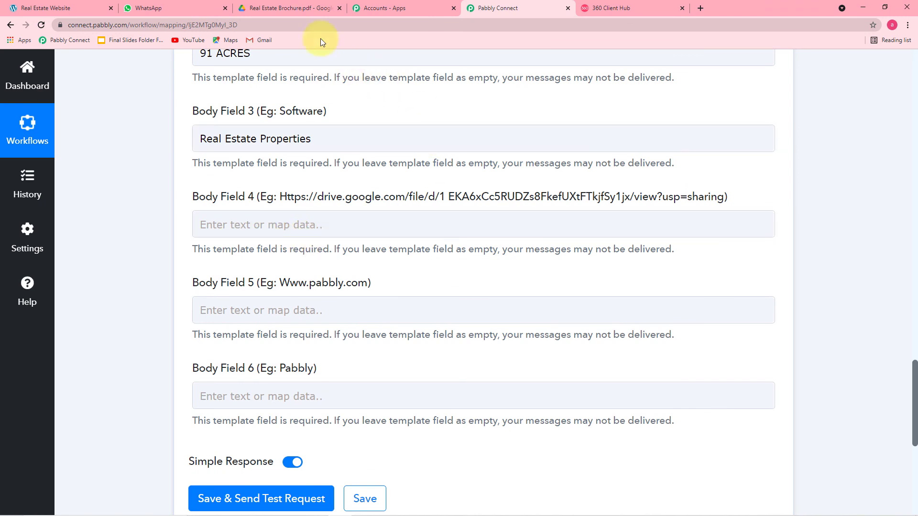
pyautogui.click(282, 11)
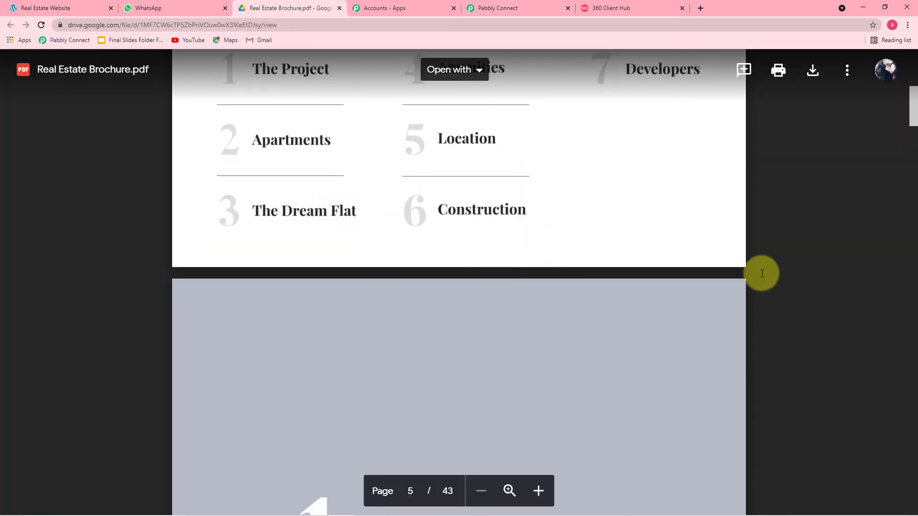
pyautogui.click(847, 58)
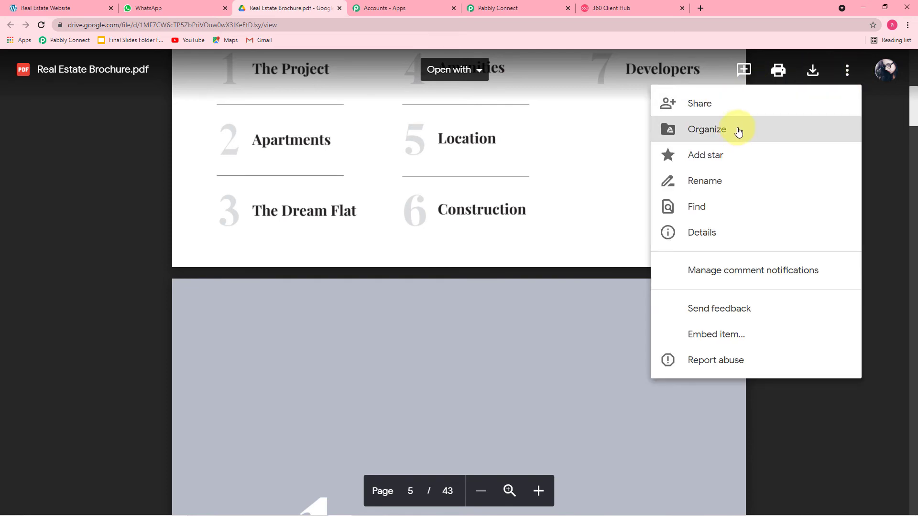
pyautogui.click(717, 110)
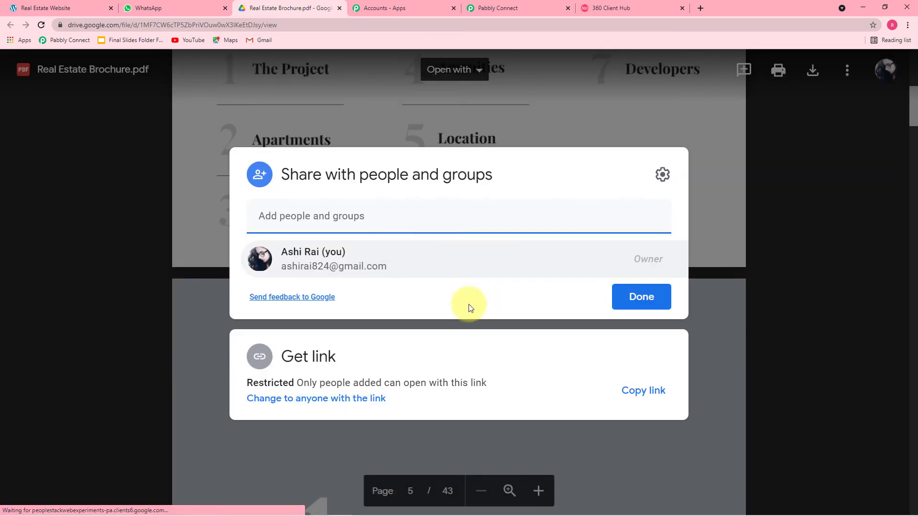
pyautogui.click(645, 391)
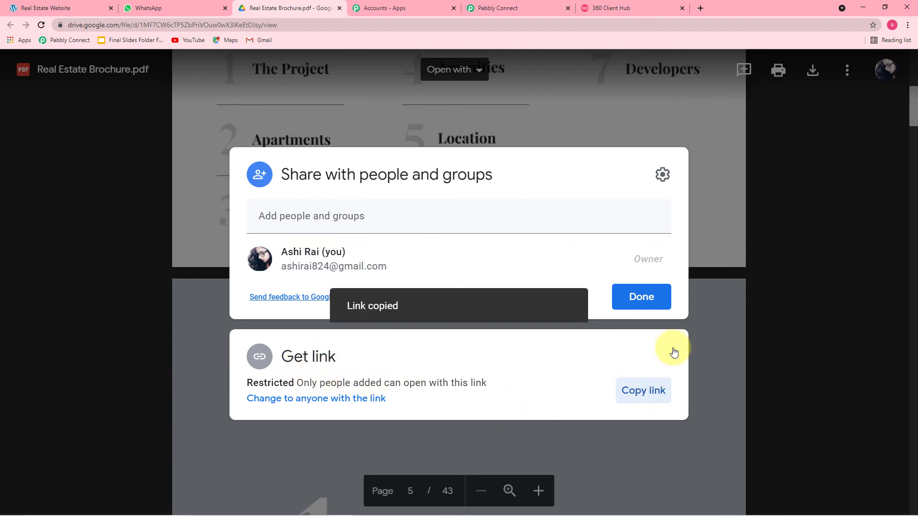
# - Return to Pabbly Connect and paste the brochure's Google Drive link into Body Field 4
pyautogui.click(509, 10)
pyautogui.click(255, 224)
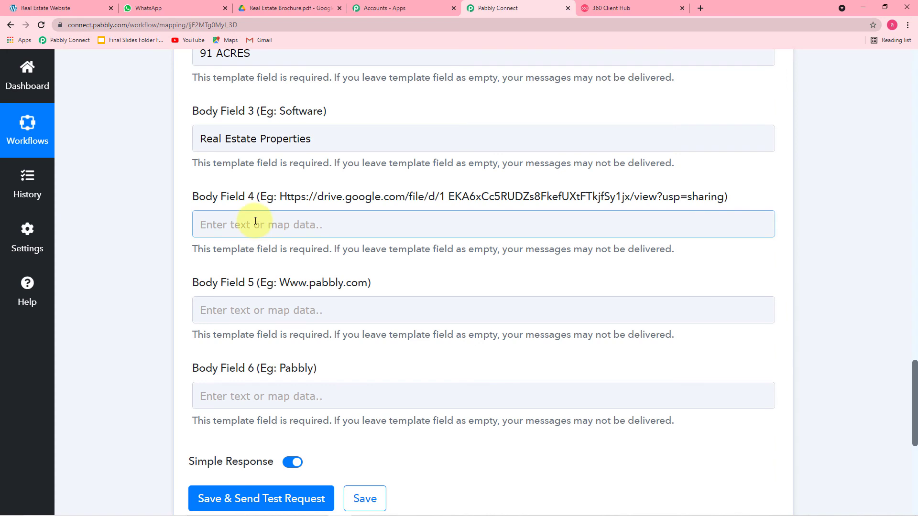
pyautogui.rightClick(255, 222)
pyautogui.click(279, 297)
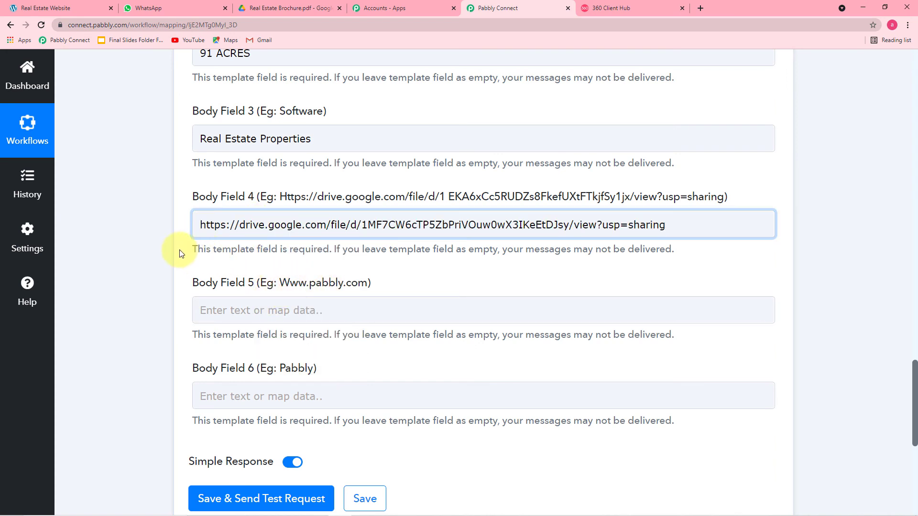
pyautogui.click(181, 275)
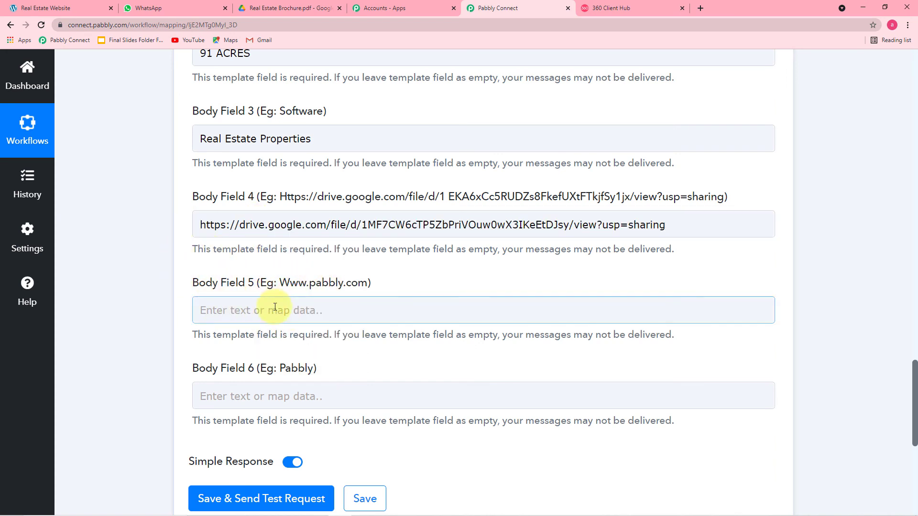
# - Copy the real estate website's URL and paste it into Body Field 5 in Pabbly Connect
pyautogui.click(73, 2)
pyautogui.click(185, 25)
pyautogui.hotkey('ctrl', 'c')
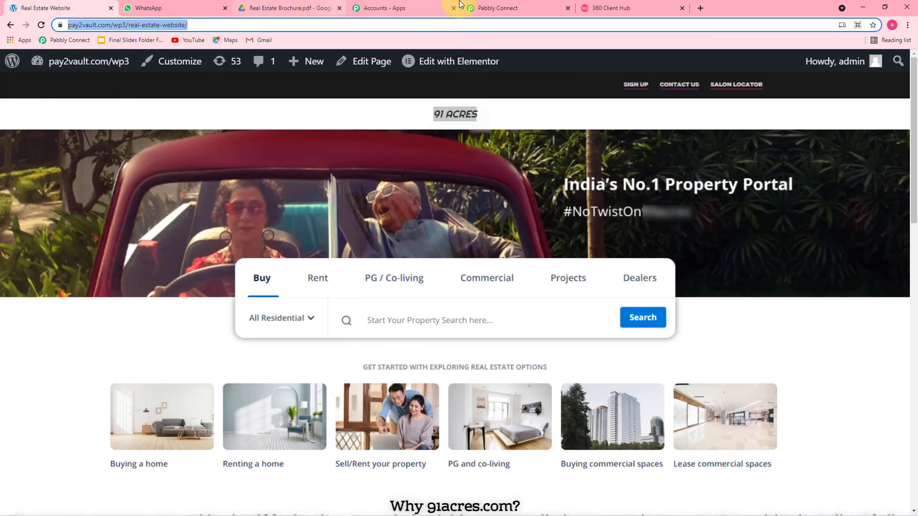
pyautogui.click(506, 8)
pyautogui.click(267, 315)
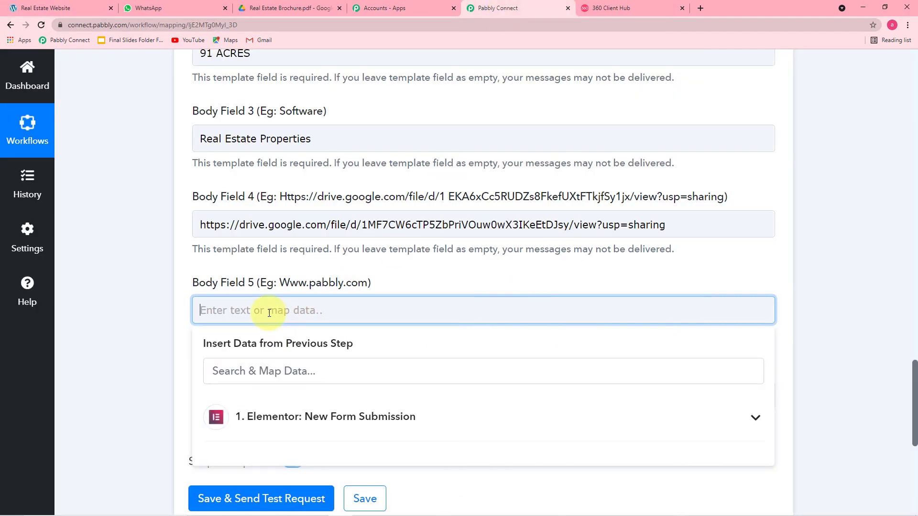
pyautogui.hotkey('ctrl', 'v')
pyautogui.click(152, 289)
# - Check the last placeholder in the 360 Client Hub template preview and enter "91 Acres" in Pabbly Connect's Body Field 6
pyautogui.scroll(-1, 152, 288)
pyautogui.scroll(-2, 151, 287)
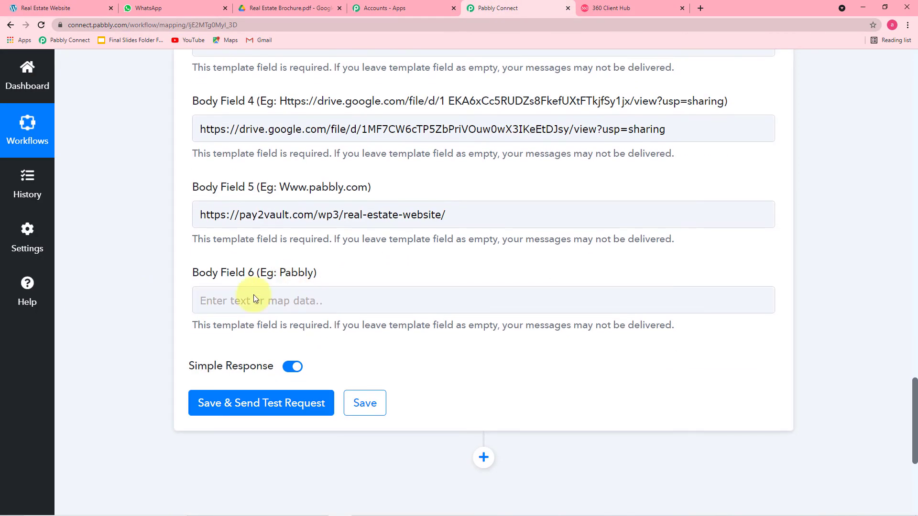
pyautogui.click(625, 9)
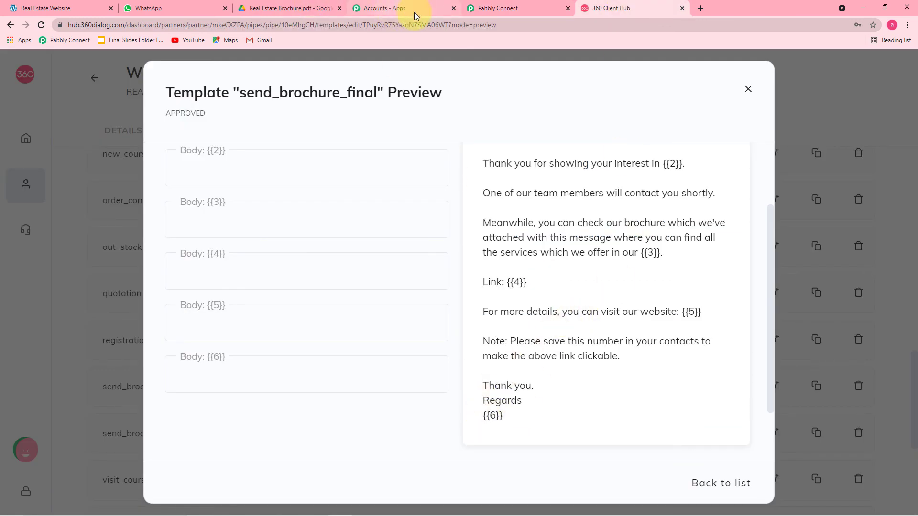
pyautogui.click(482, 9)
pyautogui.click(292, 300)
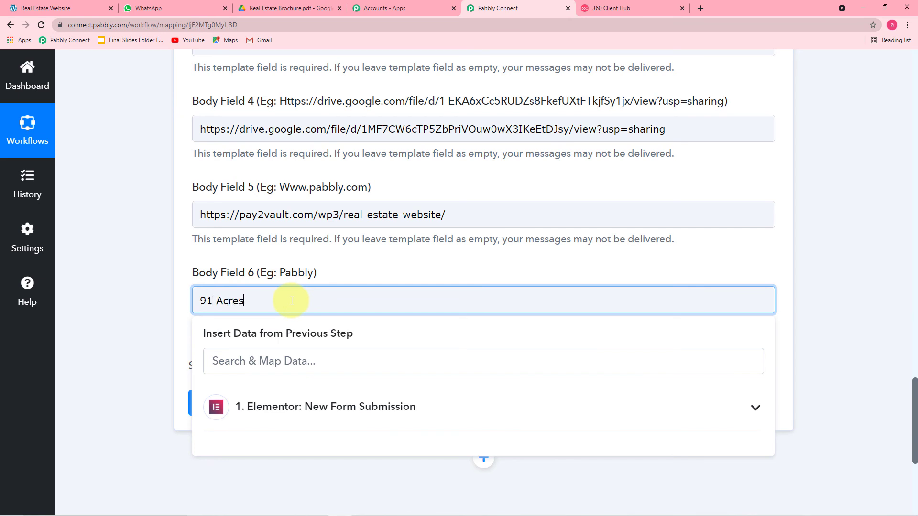
pyautogui.click(143, 285)
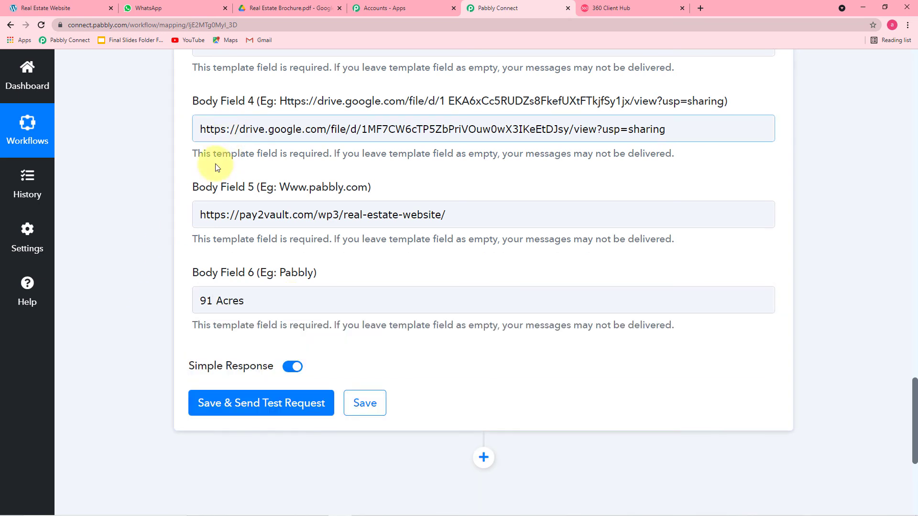
# - Review the completed body fields, save the WhatsApp action and send a test request
pyautogui.scroll(2, 209, 247)
pyautogui.scroll(3, 208, 246)
pyautogui.scroll(-3, 261, 200)
pyautogui.click(303, 222)
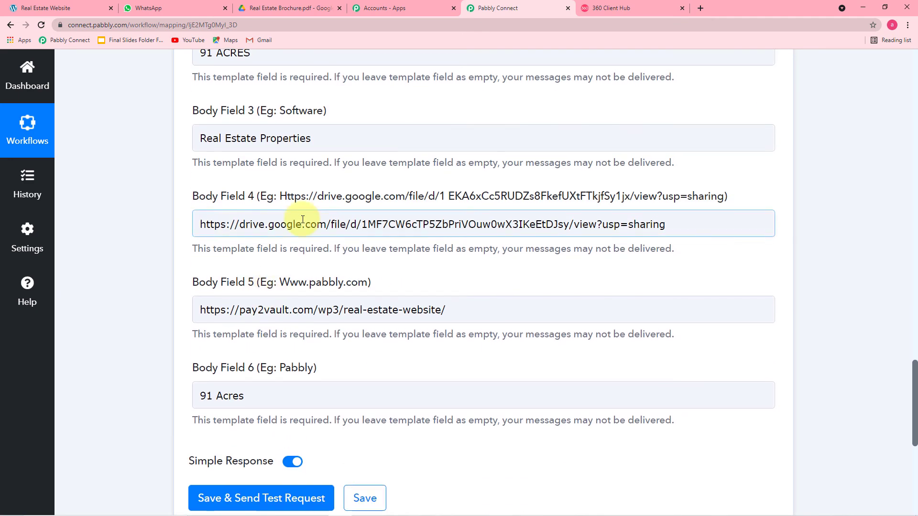
pyautogui.scroll(-3, 308, 217)
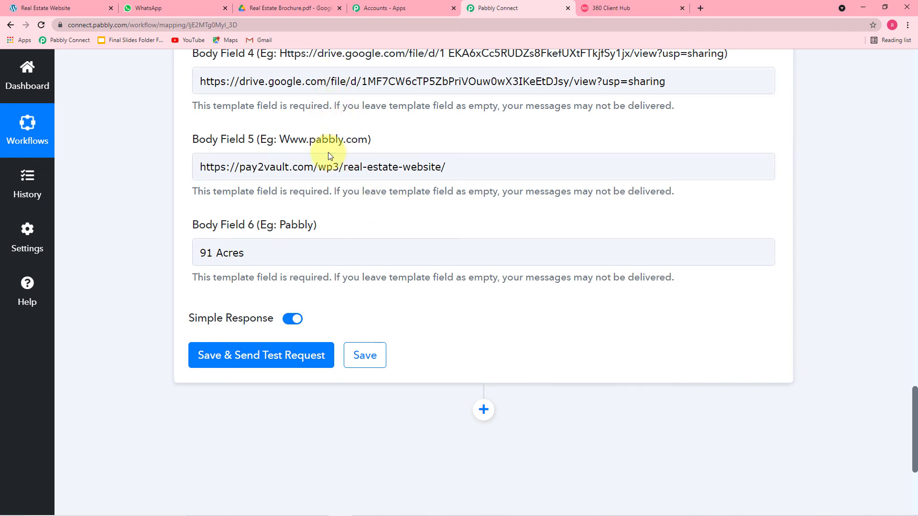
pyautogui.click(248, 361)
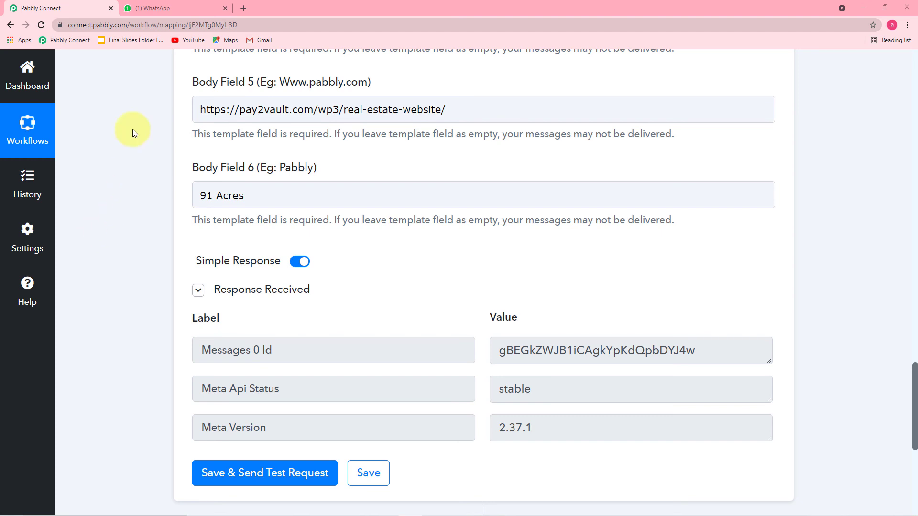
# - Switch to WhatsApp and open the unread chat to read the test message
pyautogui.click(152, 14)
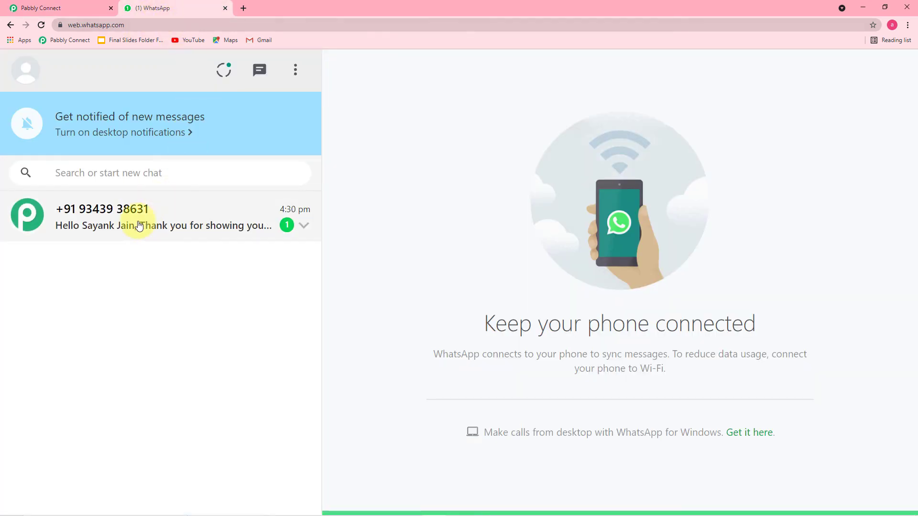
pyautogui.click(164, 224)
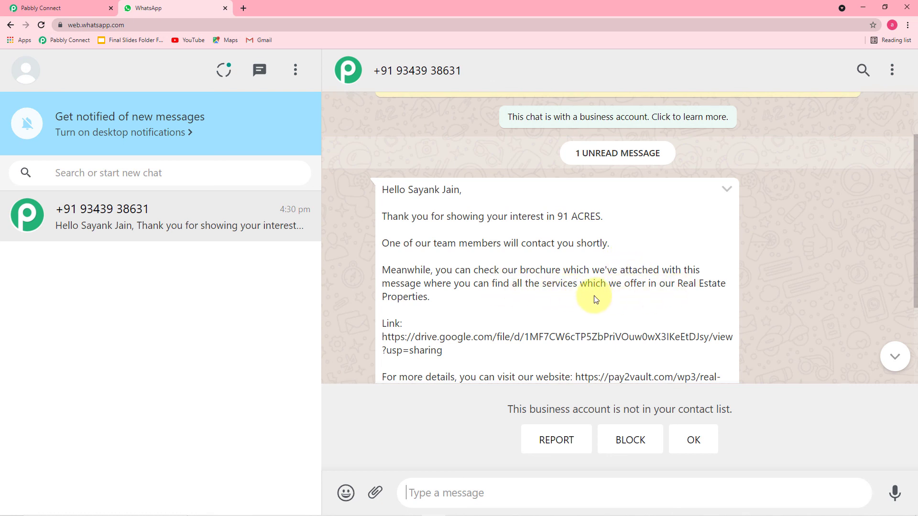
# - Read the full WhatsApp test message and compare it with the template body fields in Pabbly Connect
pyautogui.scroll(-1, 575, 301)
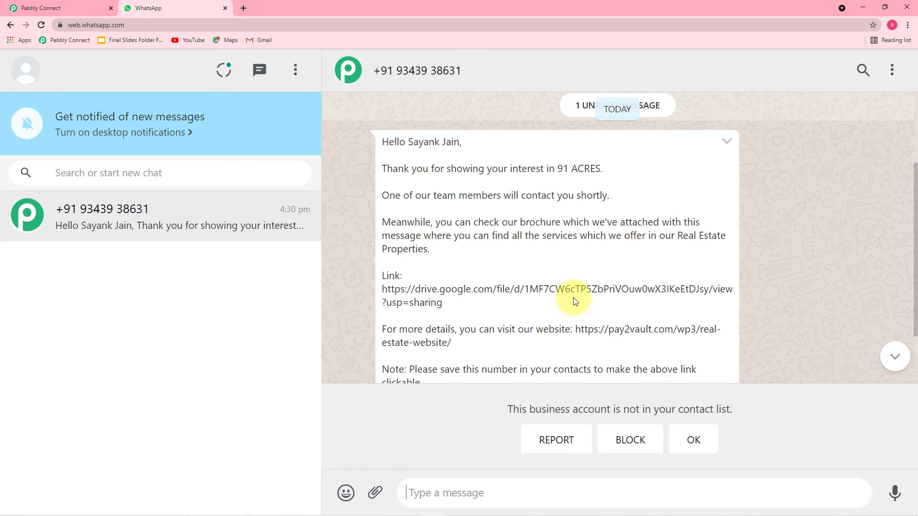
pyautogui.scroll(-2, 575, 300)
pyautogui.scroll(2, 505, 285)
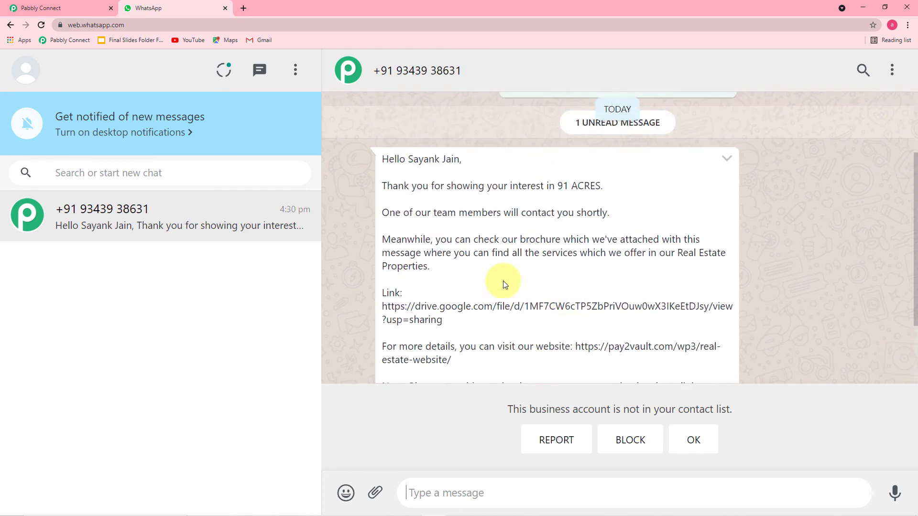
pyautogui.click(82, 9)
pyautogui.scroll(3, 163, 146)
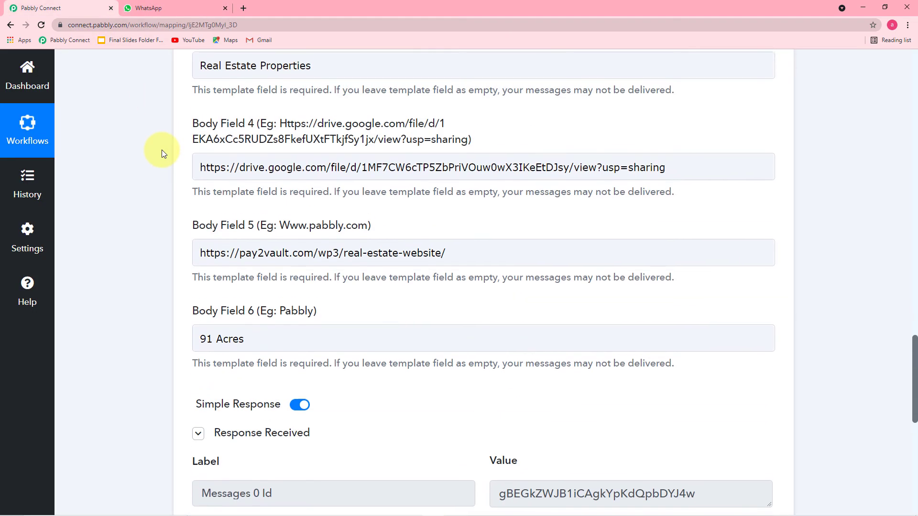
pyautogui.scroll(3, 162, 150)
pyautogui.scroll(2, 162, 150)
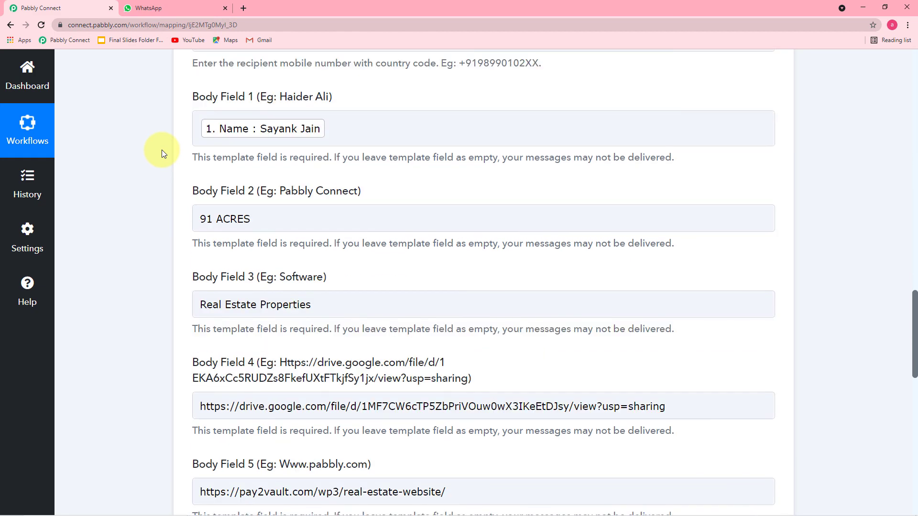
pyautogui.scroll(-9, 165, 259)
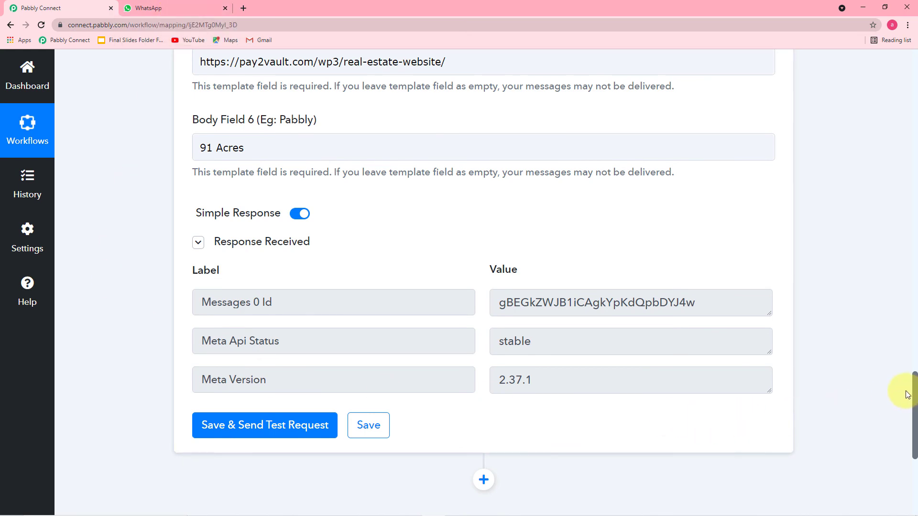
# - Expand the received response of the Elementor trigger and review the captured form data
pyautogui.scroll(20, 914, 395)
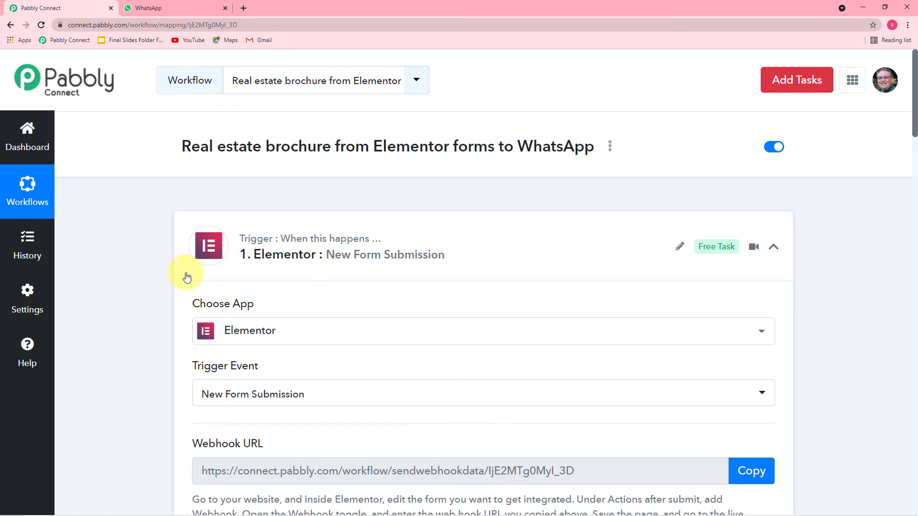
pyautogui.scroll(-5, 143, 271)
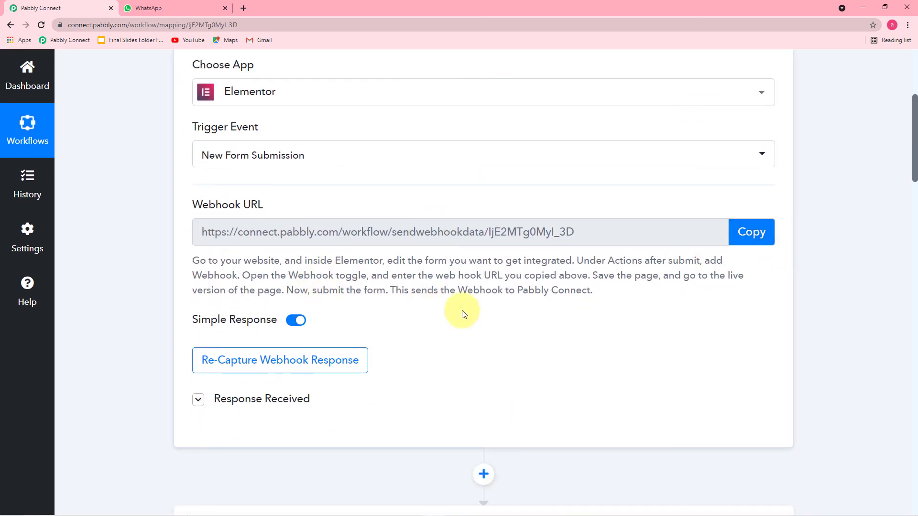
pyautogui.click(254, 401)
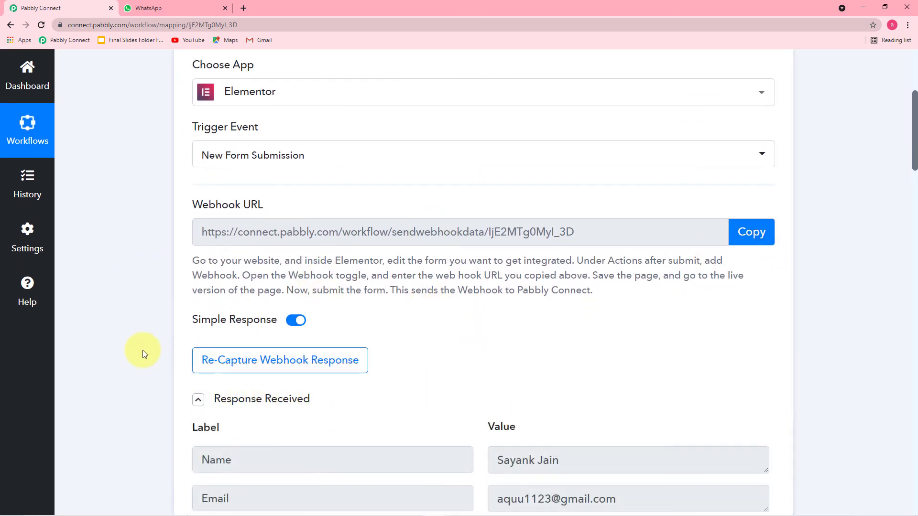
pyautogui.scroll(-5, 142, 350)
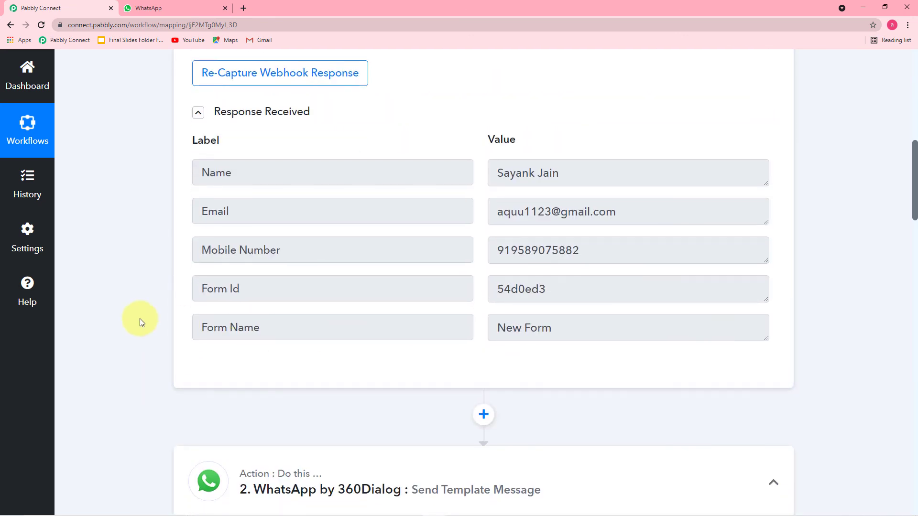
# - Review the WhatsApp by 360Dialog action from its app and template settings through the body fields to the API response
pyautogui.scroll(-5, 139, 320)
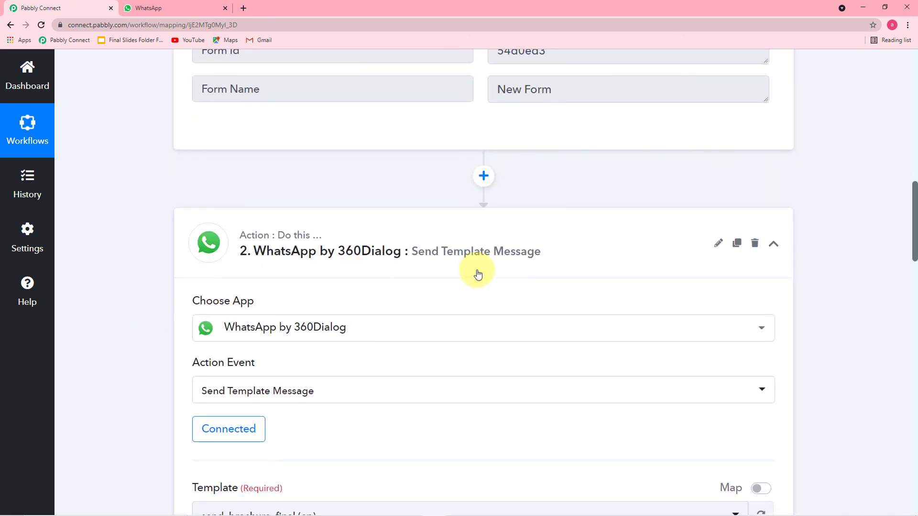
pyautogui.moveTo(276, 311)
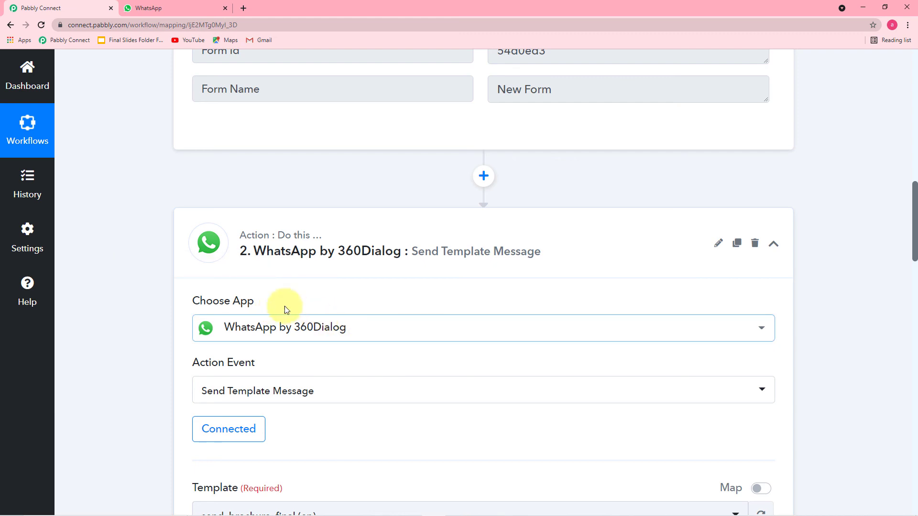
pyautogui.scroll(-3, 165, 359)
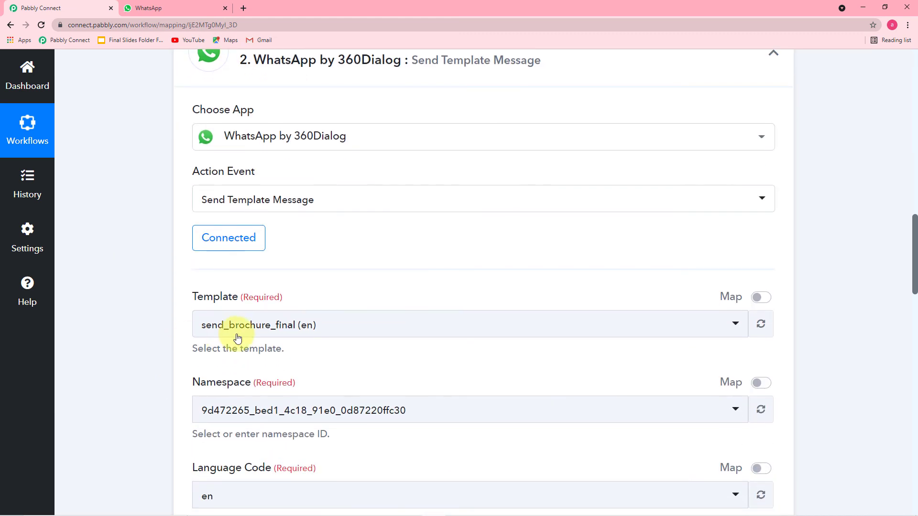
pyautogui.scroll(-2, 327, 349)
pyautogui.scroll(-7, 145, 360)
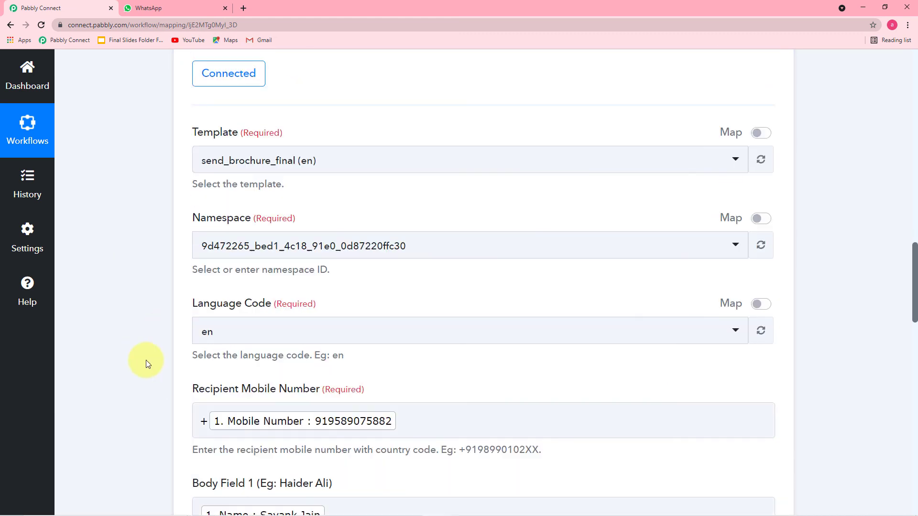
pyautogui.scroll(-7, 145, 360)
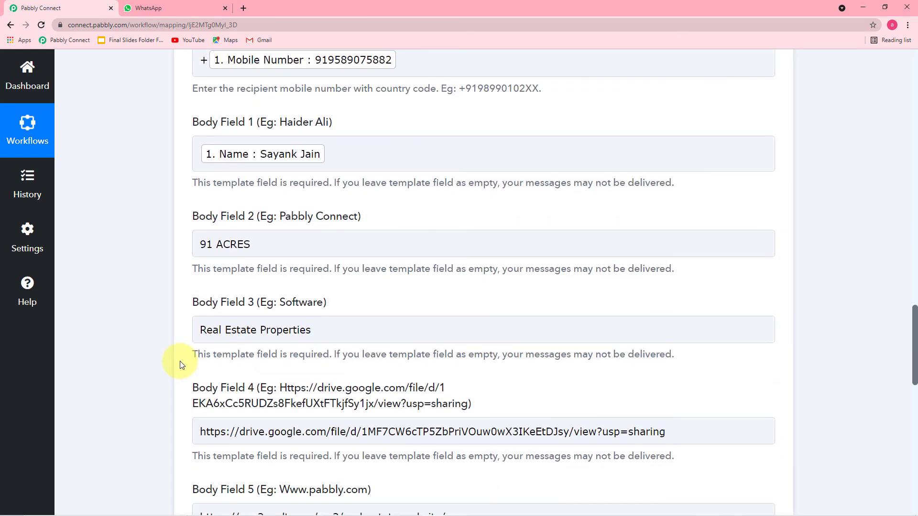
pyautogui.scroll(-5, 161, 340)
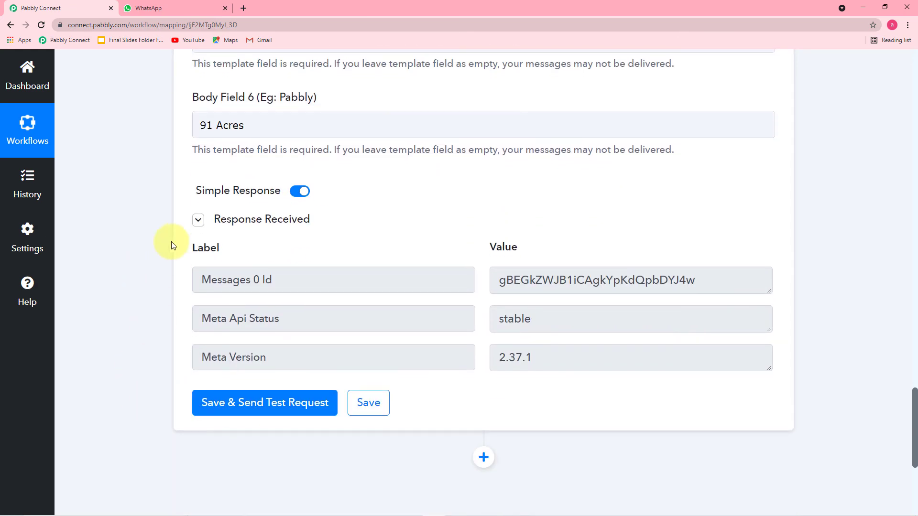
# - Recheck the delivered message in WhatsApp, then save the Send Template Message action in Pabbly Connect
pyautogui.click(174, 13)
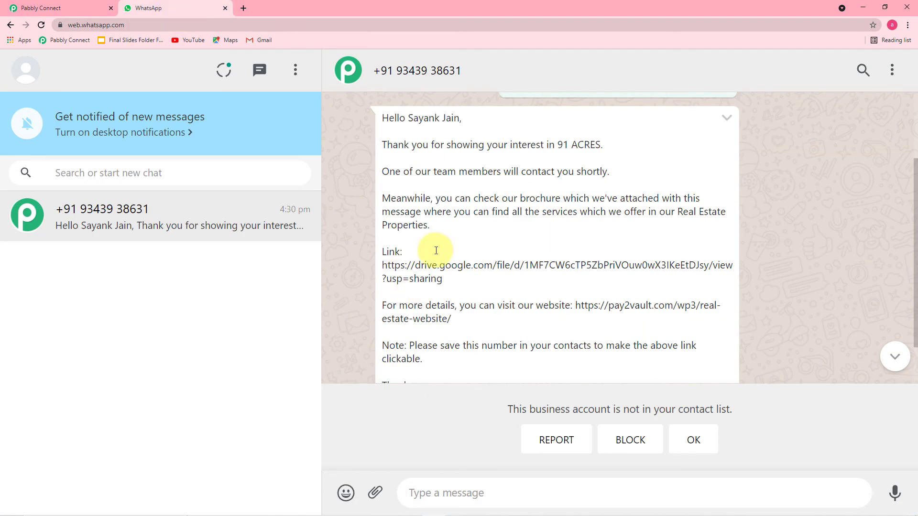
pyautogui.click(85, 14)
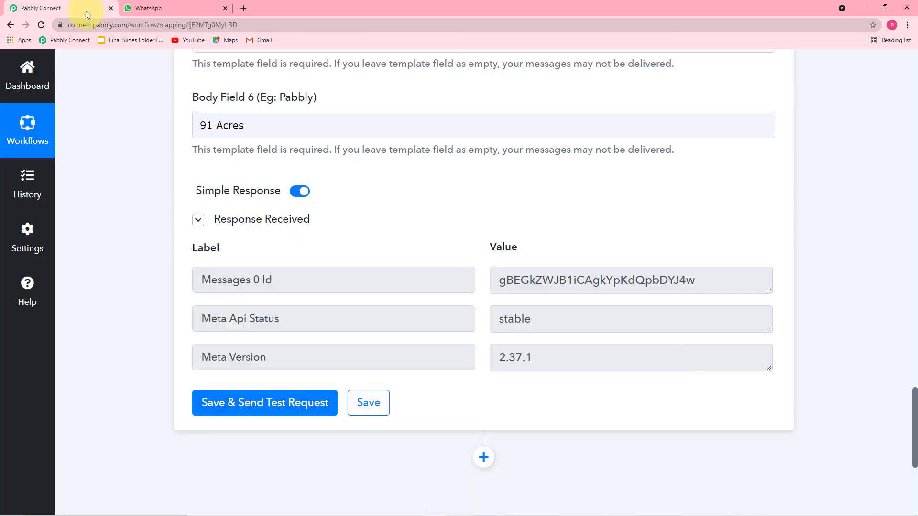
pyautogui.click(371, 402)
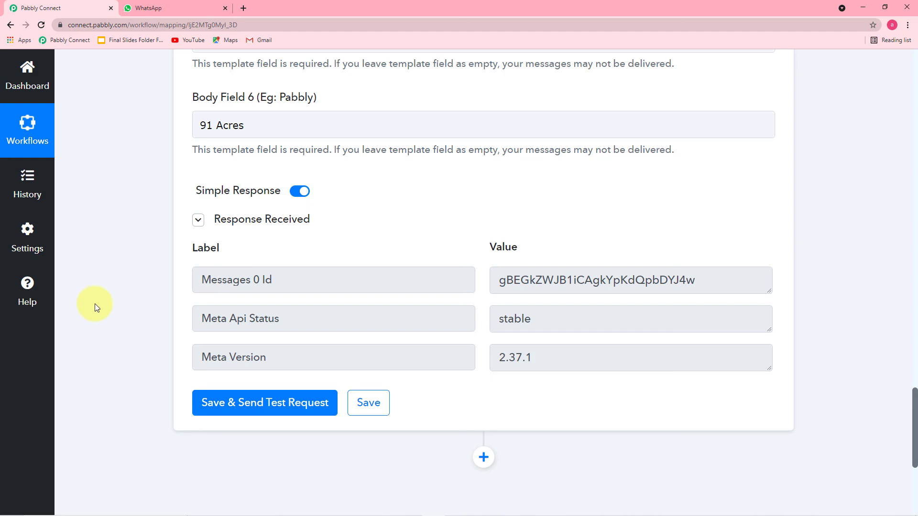
# - Look back over the workflow from the WhatsApp action up to the Elementor trigger's captured data
pyautogui.scroll(10, 94, 303)
pyautogui.scroll(15, 99, 301)
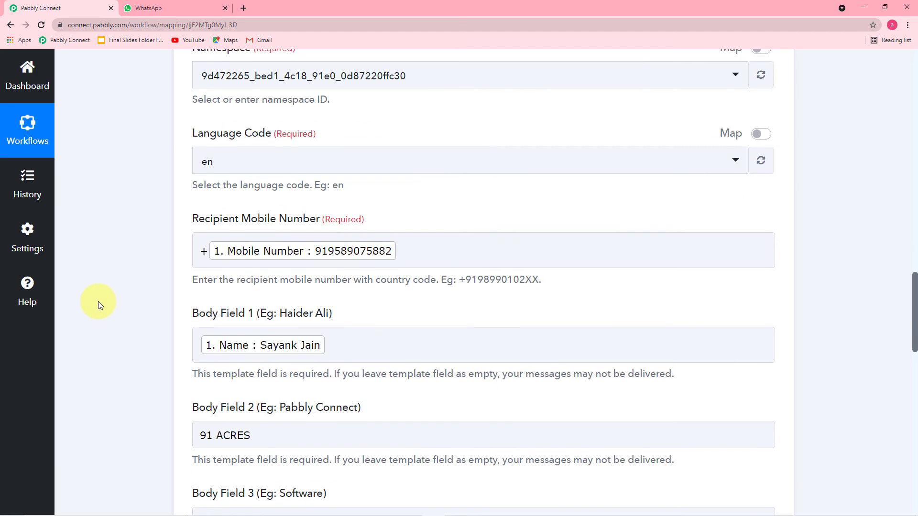
pyautogui.scroll(2, 98, 301)
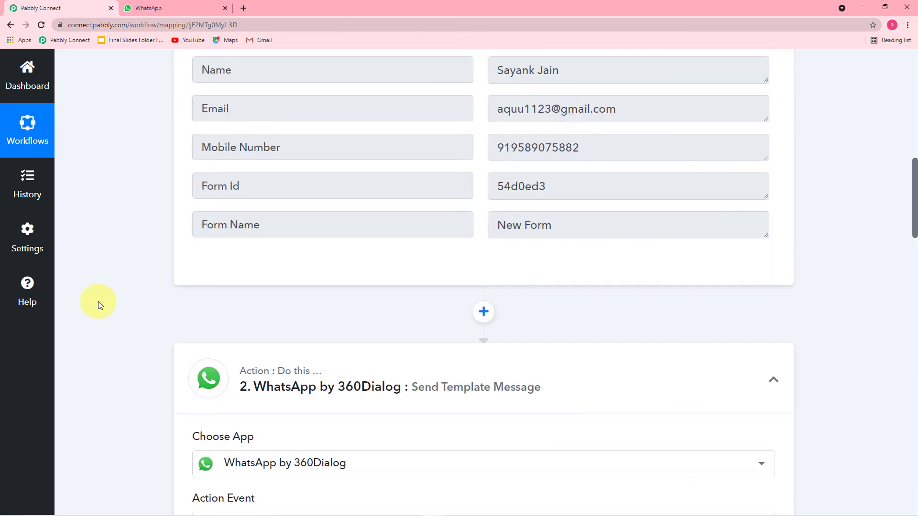